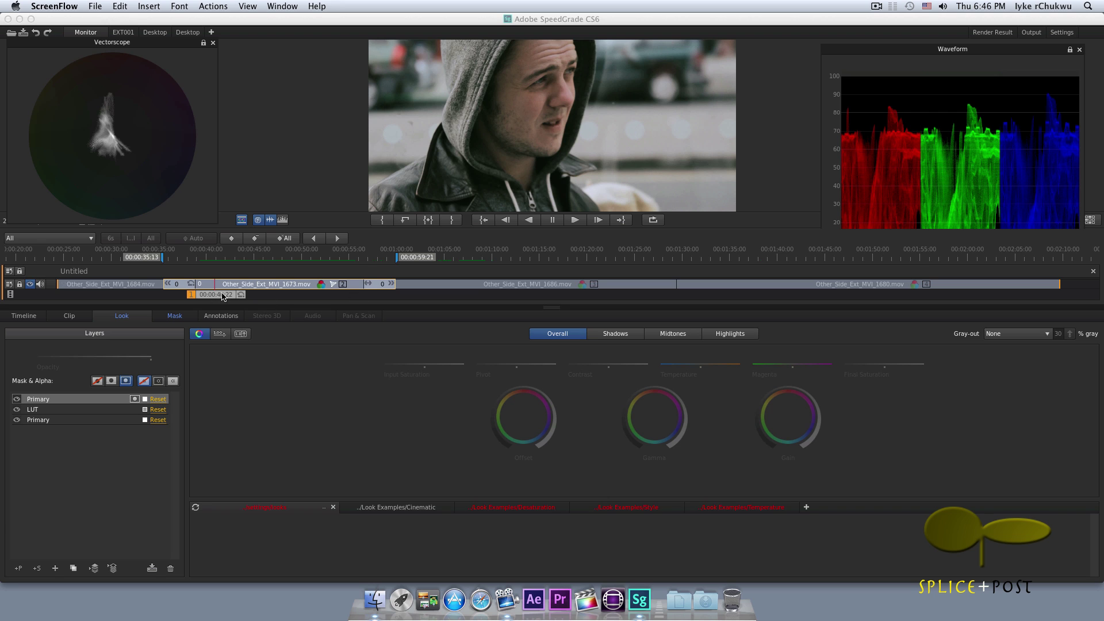
- Delete the extra top Primary layer and select the remaining Primary layer below it
click(294, 182)
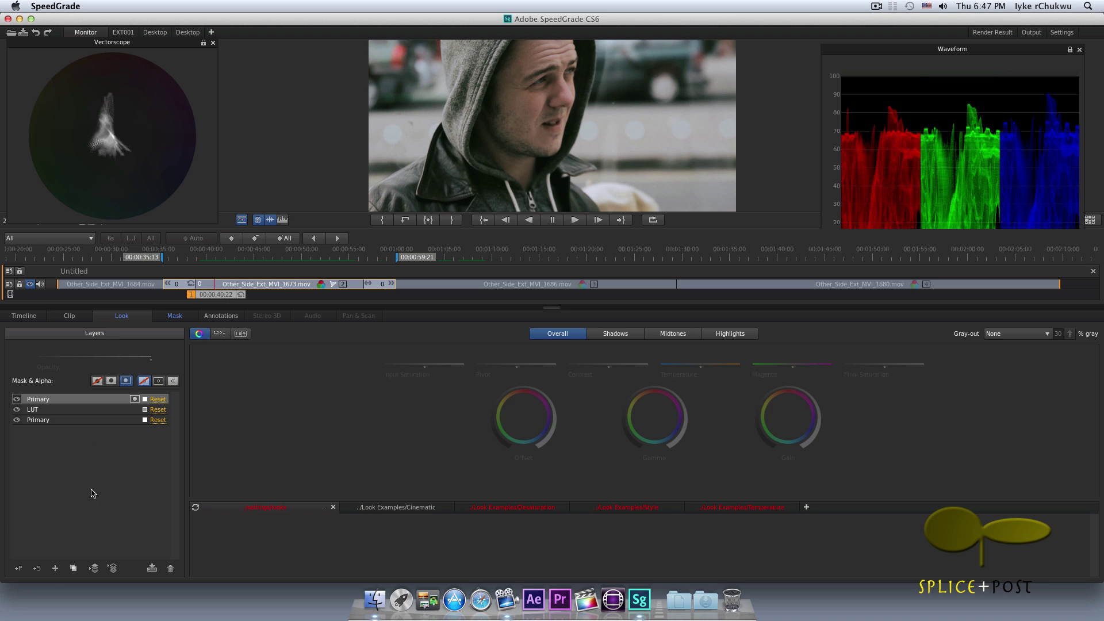
click(170, 568)
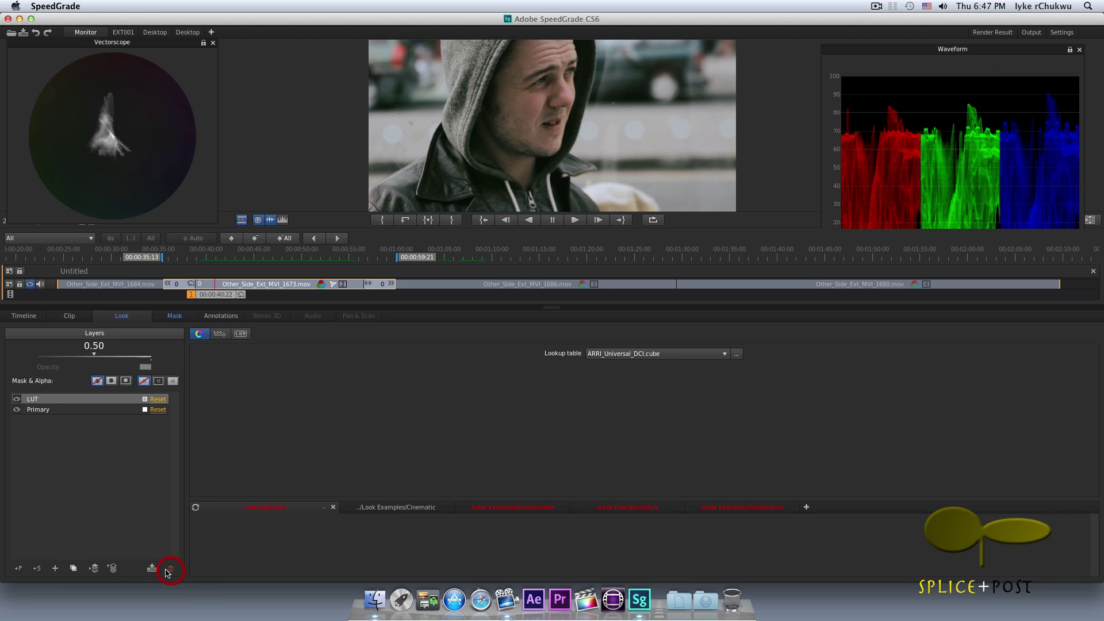
click(46, 410)
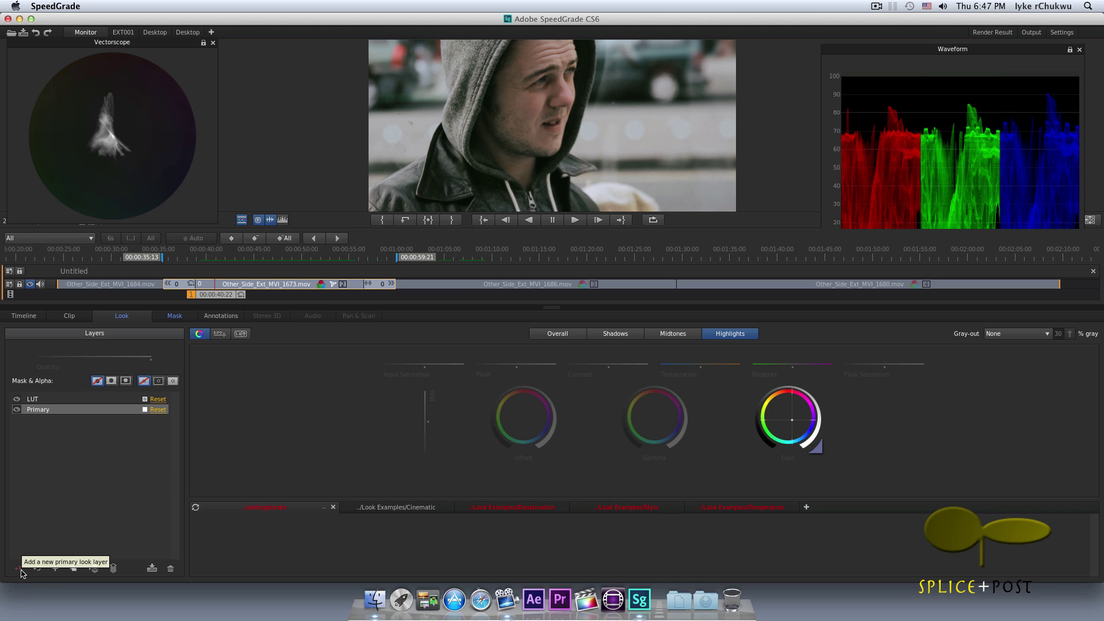
- Add a new top Primary layer, reset its mask to the Empty preset, and enlarge the viewer
click(21, 570)
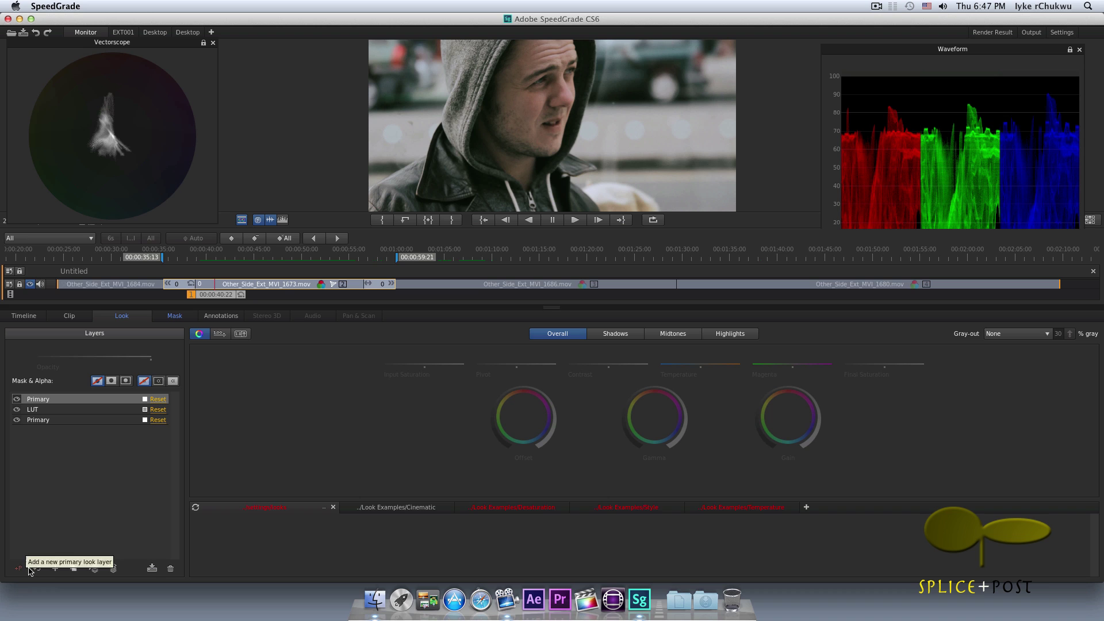
click(175, 317)
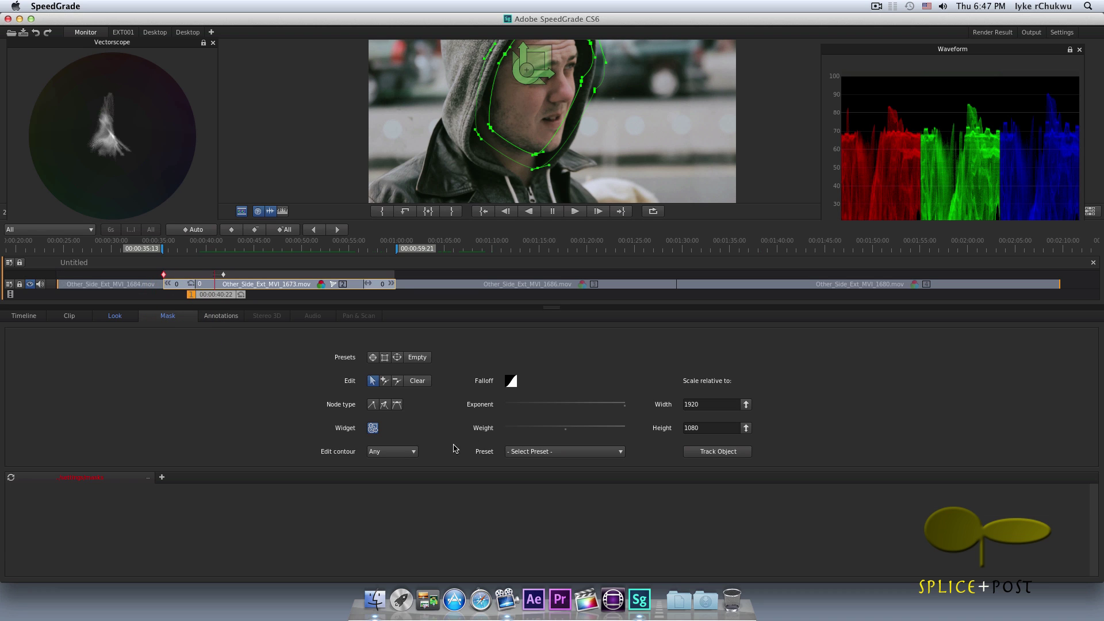
click(418, 358)
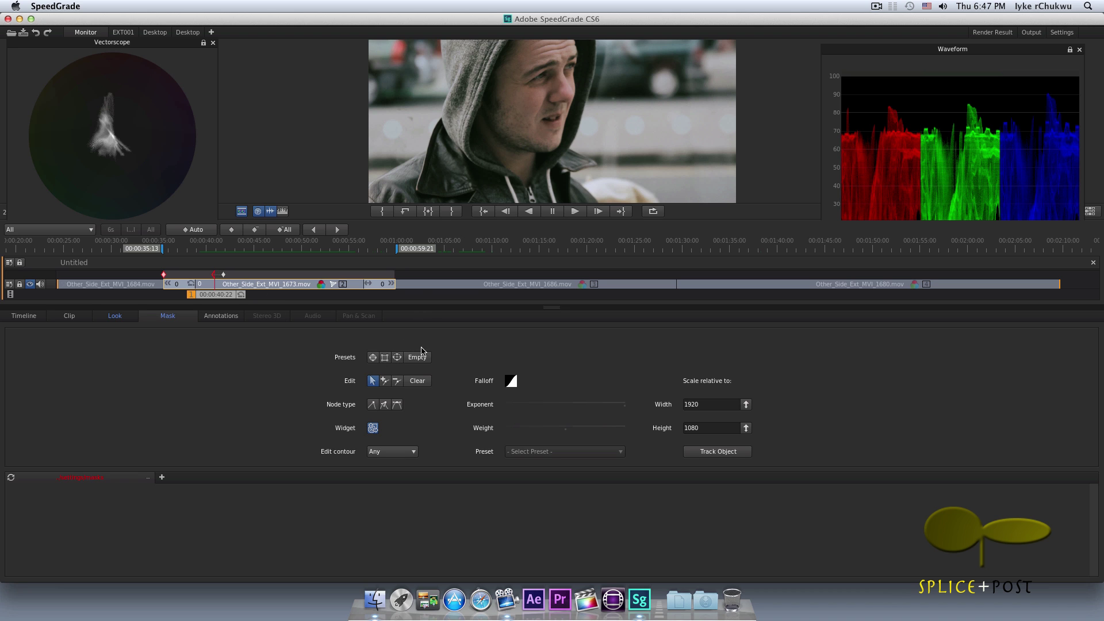
mouse_move(427, 305)
mouse_down()
mouse_move(421, 381)
mouse_move(426, 320)
mouse_up()
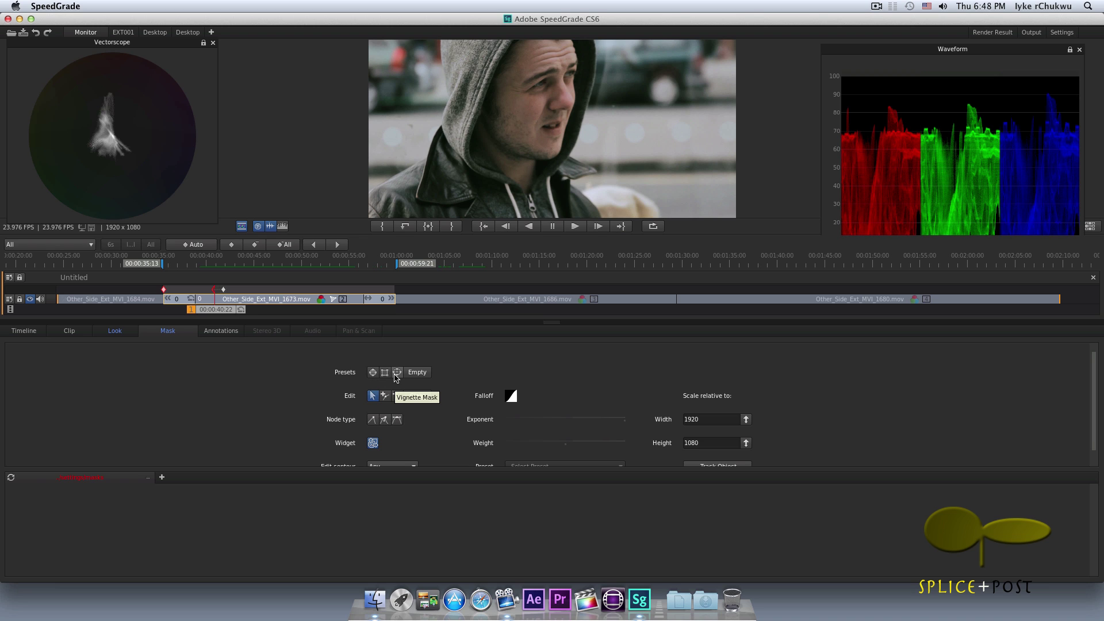
click(372, 374)
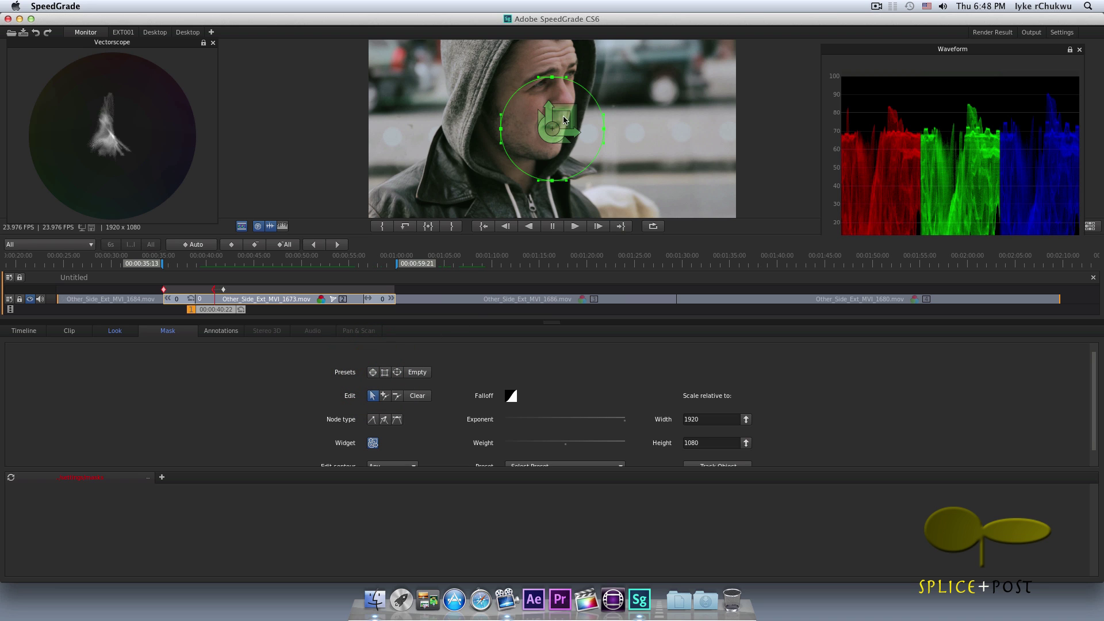
click(386, 373)
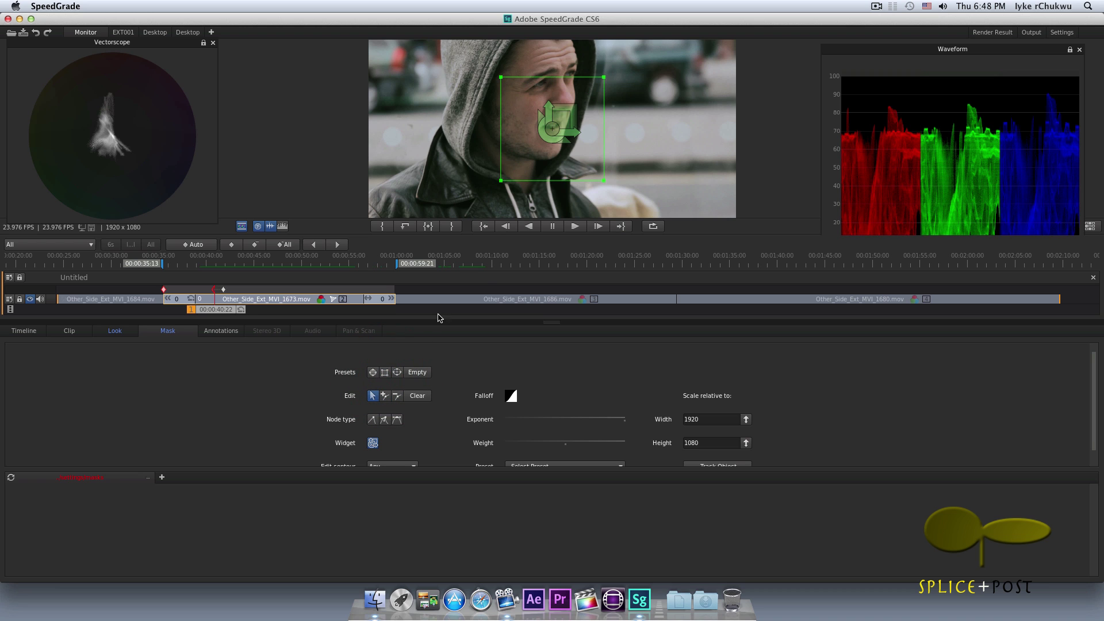
click(397, 374)
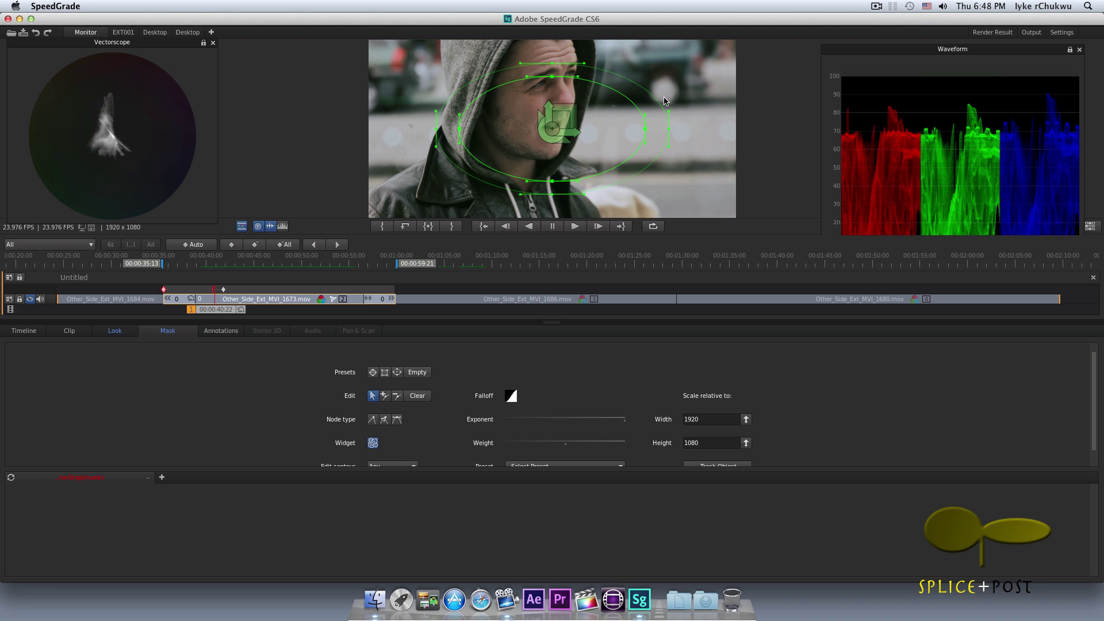
click(417, 373)
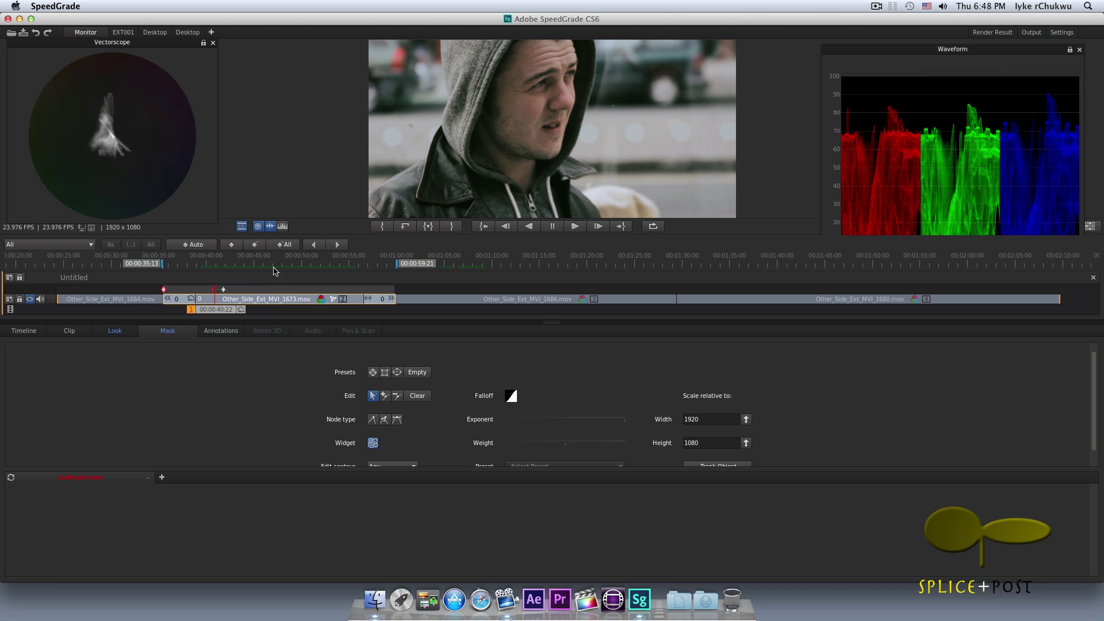
click(283, 244)
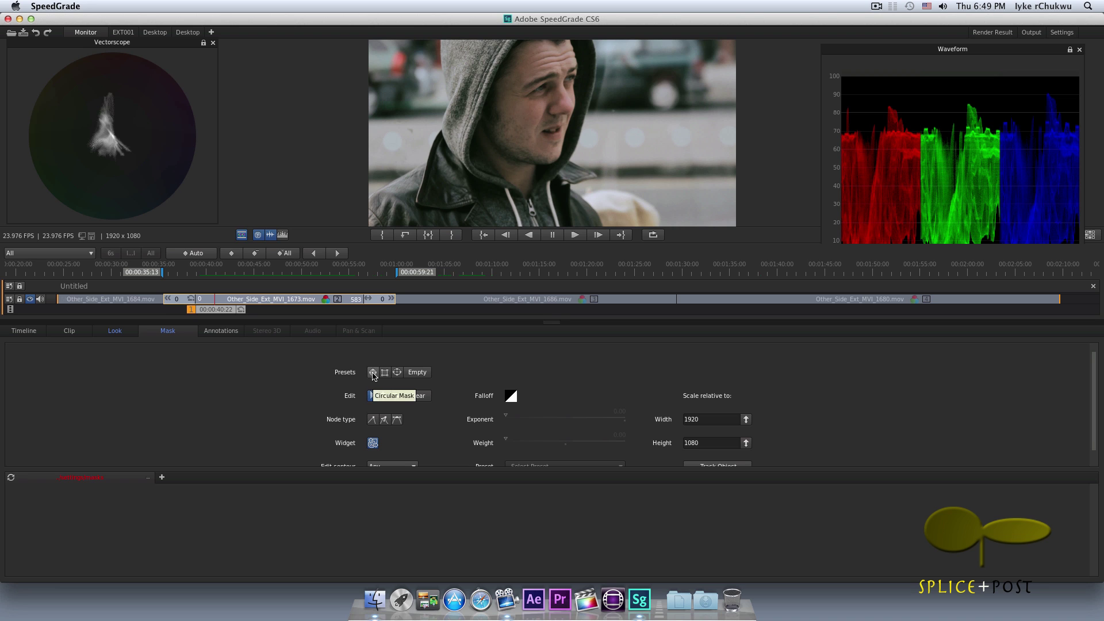
- Apply the Circular Mask preset to the new top Primary layer
click(374, 374)
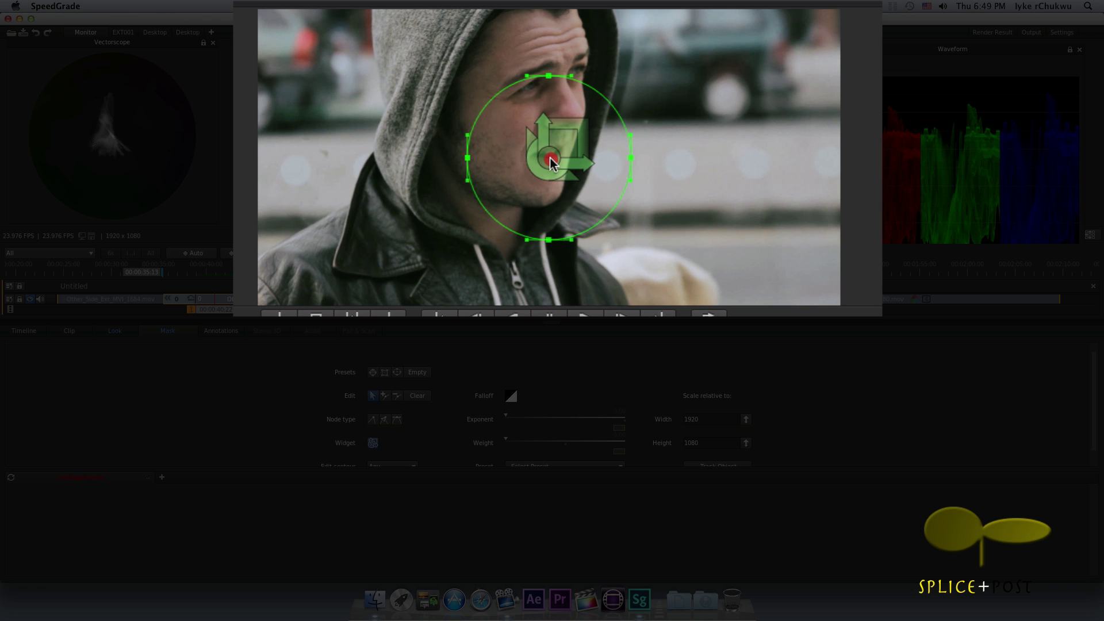
- Move the circular mask onto the man's face and enlarge it to enclose the face
mouse_move(551, 163)
mouse_down()
mouse_move(834, 185)
mouse_move(411, 149)
mouse_move(325, 126)
mouse_move(727, 144)
mouse_move(346, 98)
mouse_move(184, 109)
mouse_move(920, 184)
mouse_move(649, 181)
mouse_move(520, 113)
mouse_move(530, 81)
mouse_move(522, 129)
mouse_up()
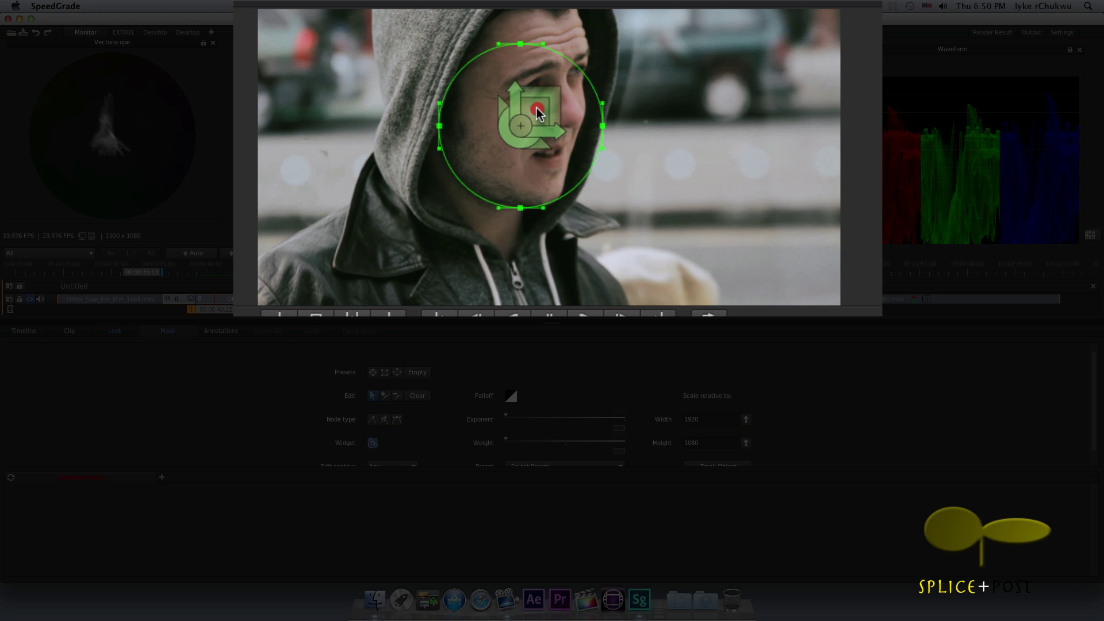
drag(537, 110, 530, 153)
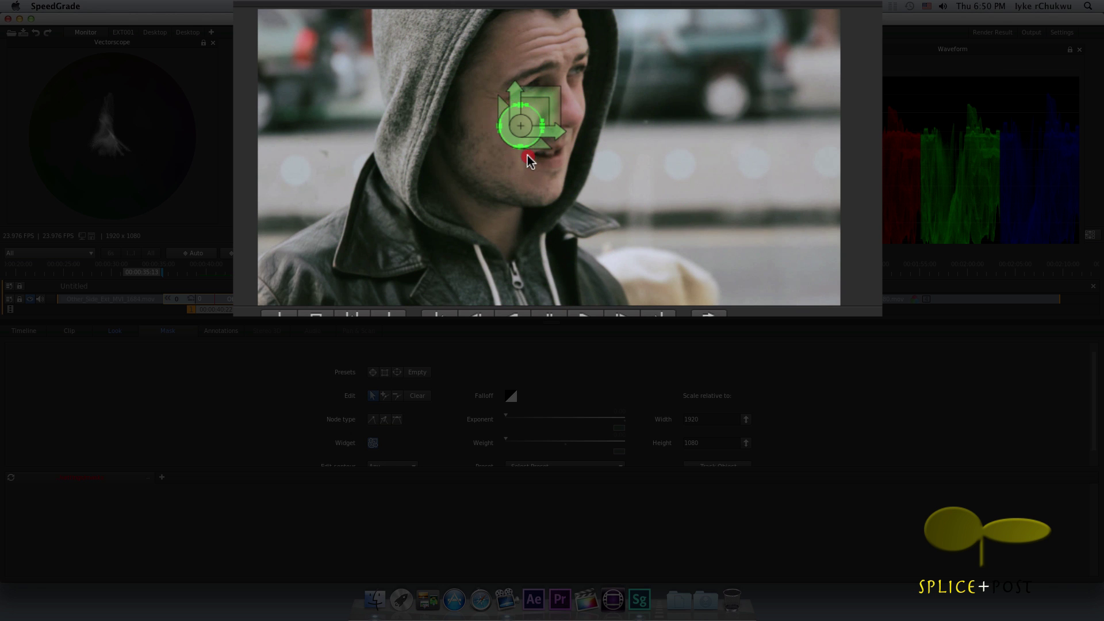
drag(528, 158, 547, 107)
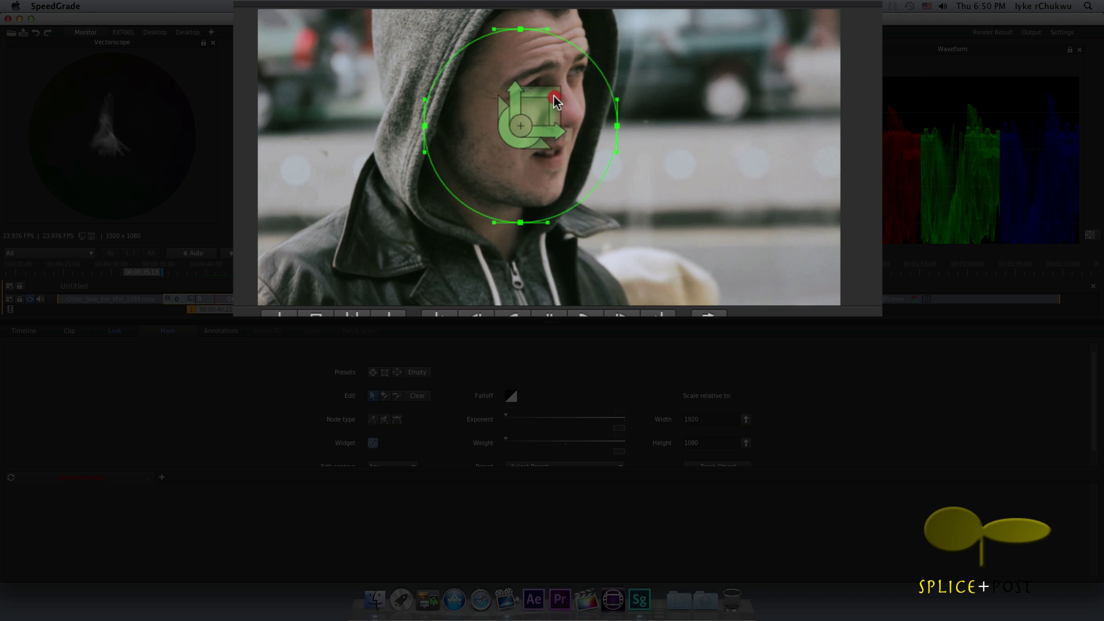
- Add a soft falloff and reshape the mask into a wide ellipse over head and shoulders
drag(556, 101, 748, 86)
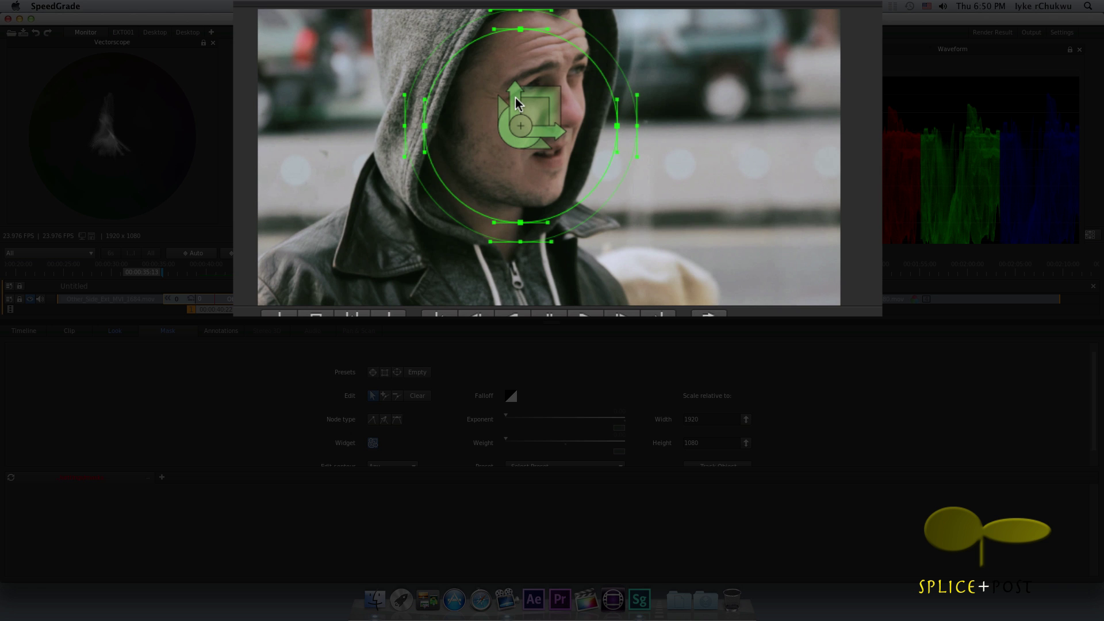
drag(515, 98, 629, 134)
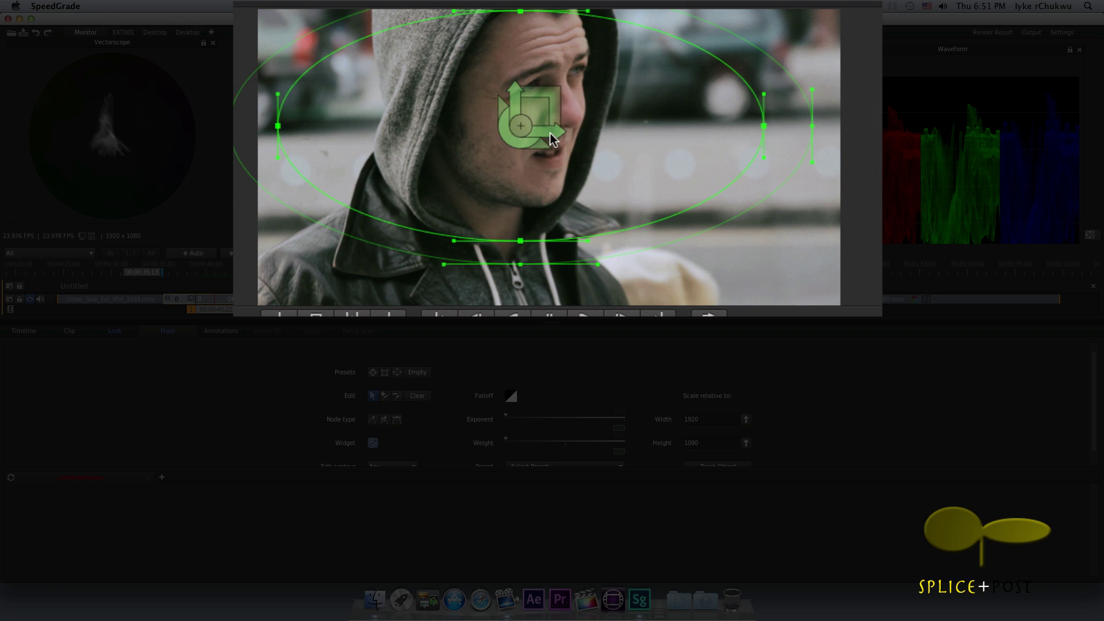
drag(543, 136, 526, 128)
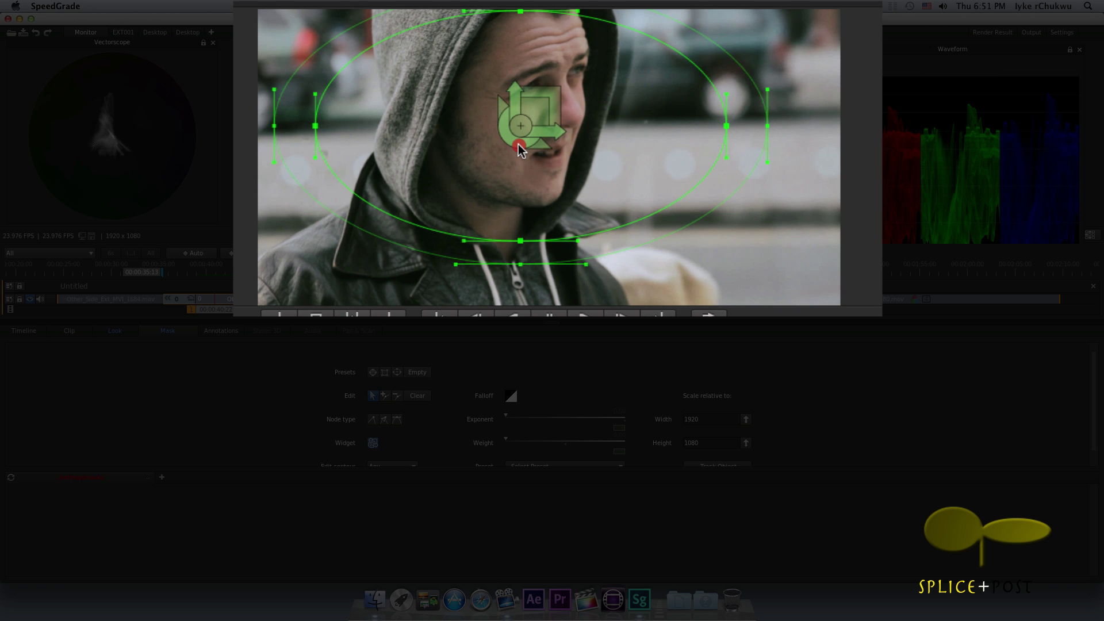
drag(519, 144, 515, 167)
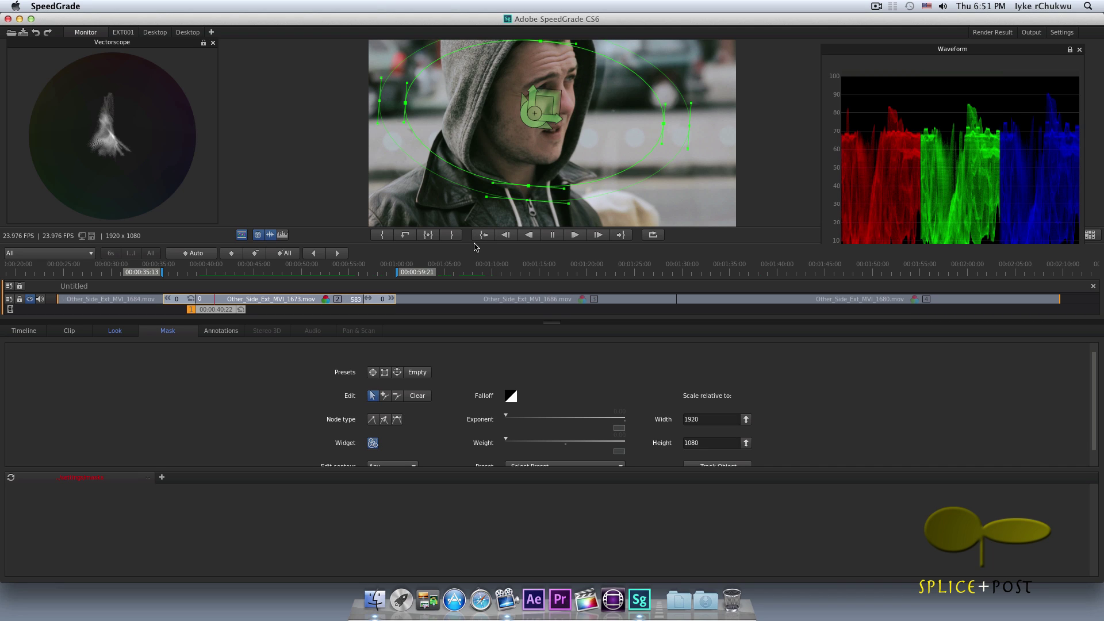
- Clear the ellipse mask using the Empty preset
click(423, 374)
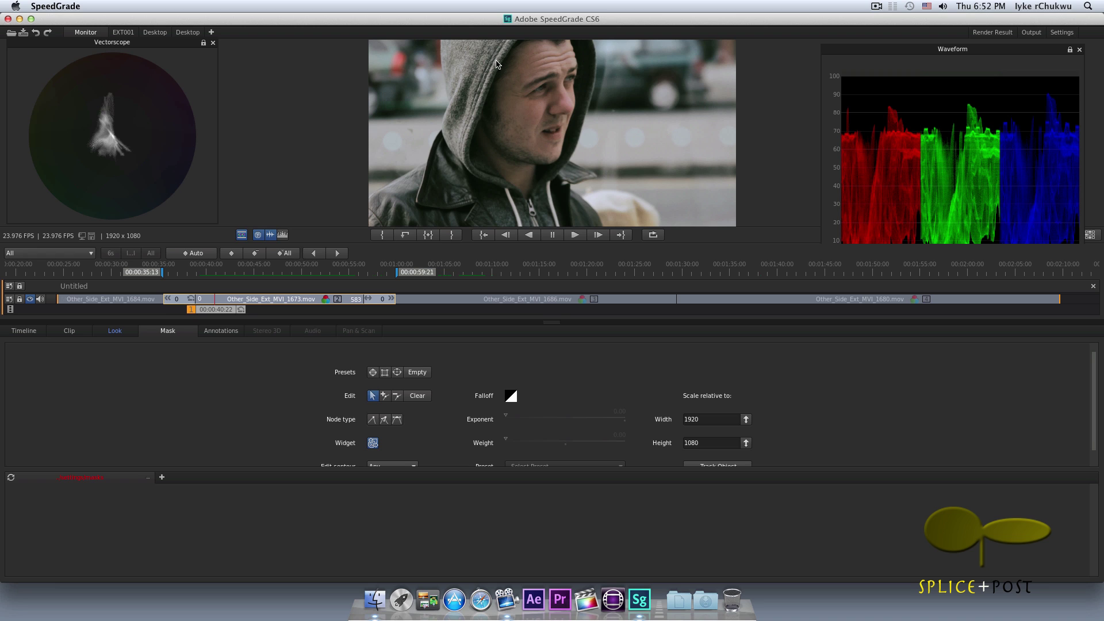
mouse_move(555, 301)
- Draw a closed eight-point polygon mask around the face, from hood top down to the chin
click(385, 398)
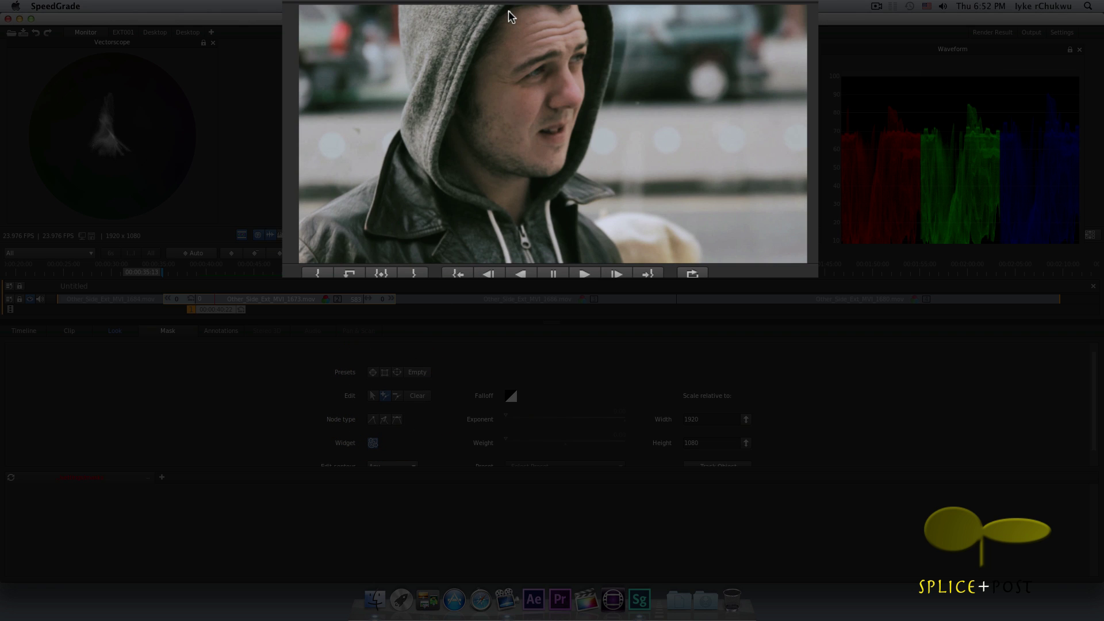
click(512, 10)
click(475, 74)
drag(451, 56, 479, 59)
click(466, 140)
click(528, 174)
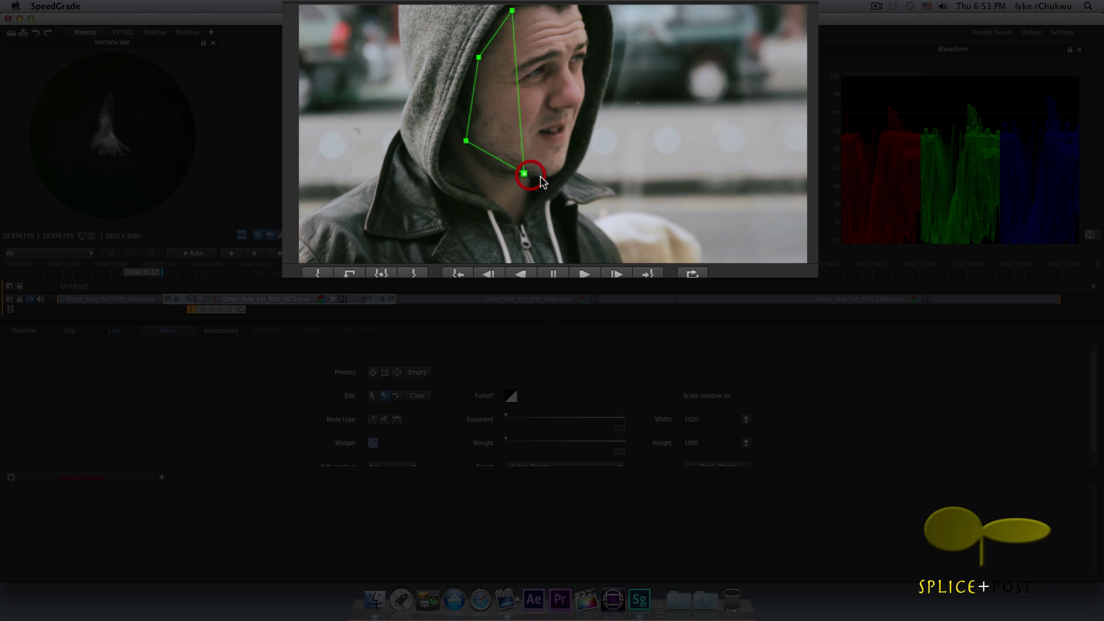
click(567, 151)
click(584, 81)
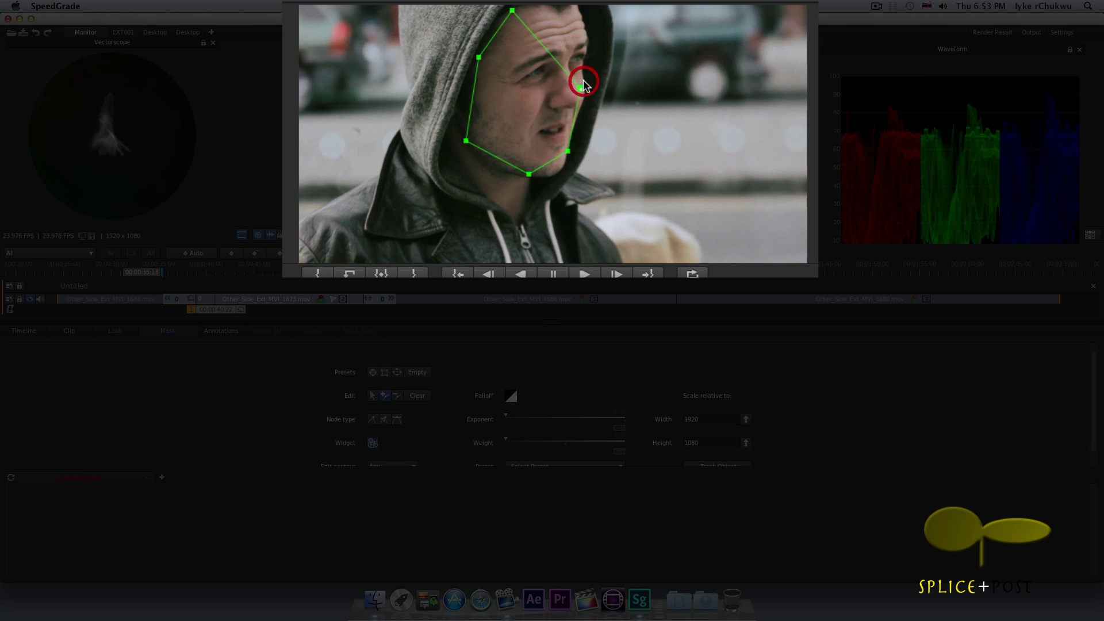
click(586, 25)
click(570, 7)
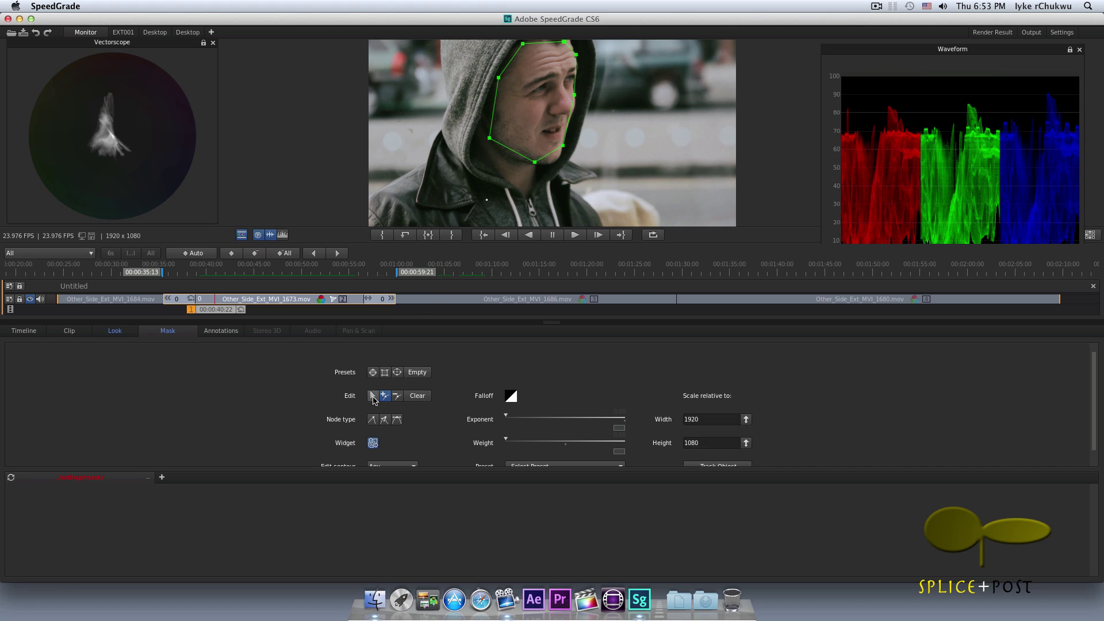
- Switch to the select tool and select the face mask to show its transform widget
click(372, 397)
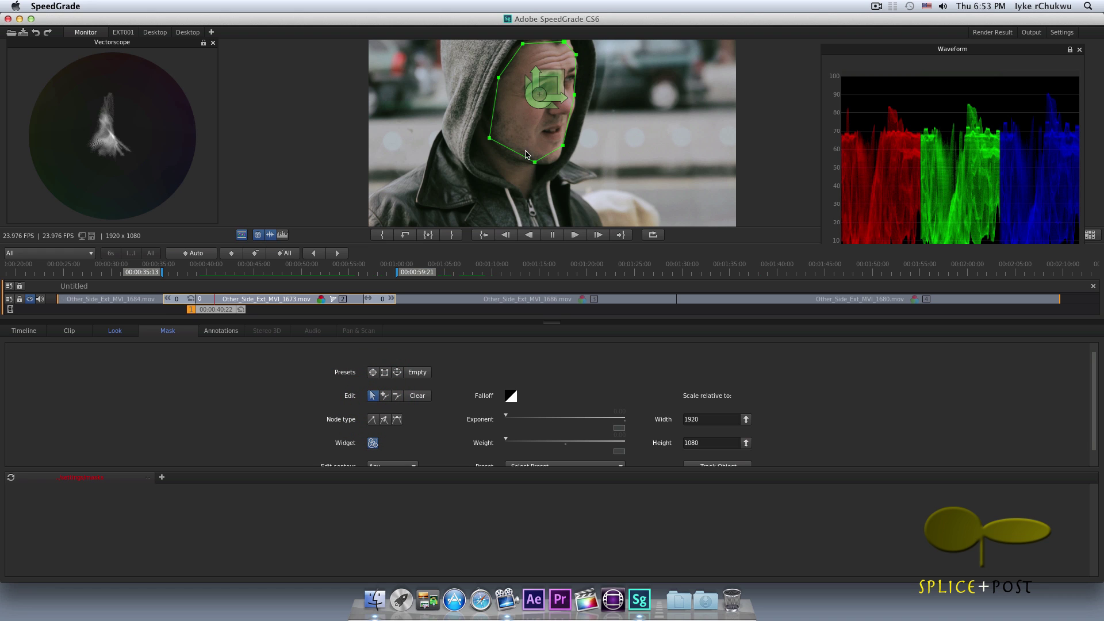
click(504, 189)
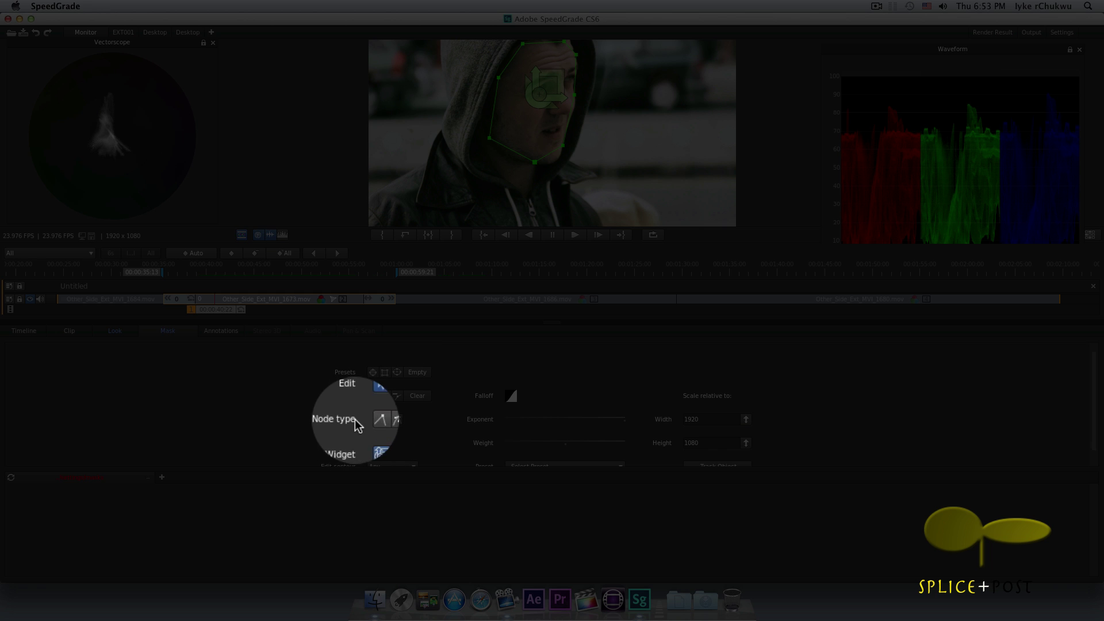
- Select all eight face-mask nodes and set their node type to bezier
click(397, 421)
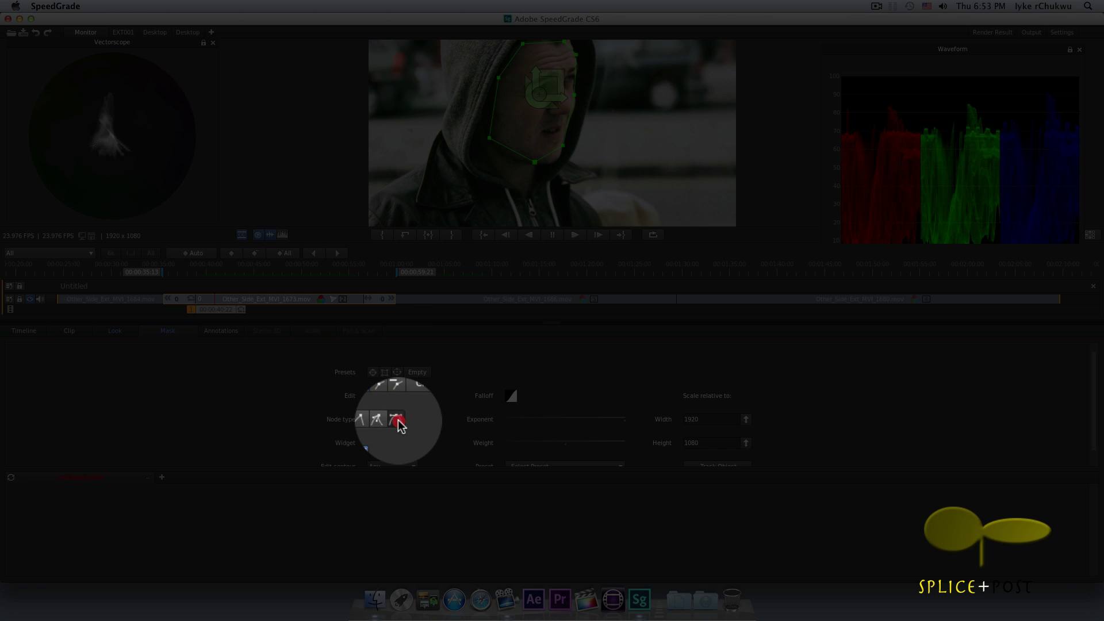
mouse_move(539, 168)
mouse_down()
mouse_move(560, 170)
mouse_move(527, 164)
mouse_move(540, 168)
mouse_up()
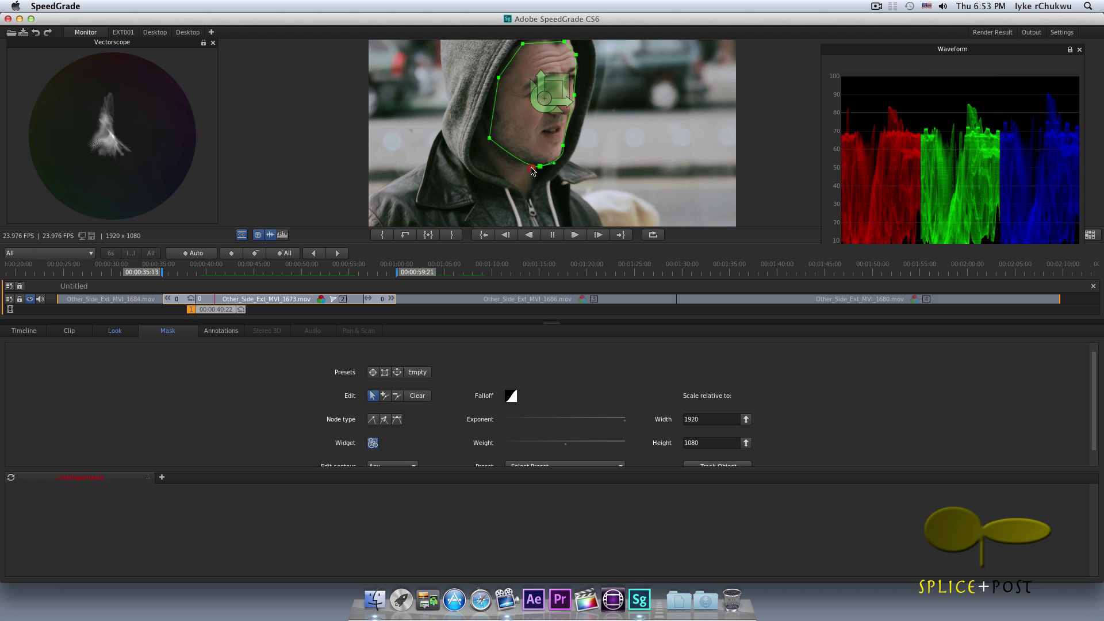
click(529, 168)
click(563, 147)
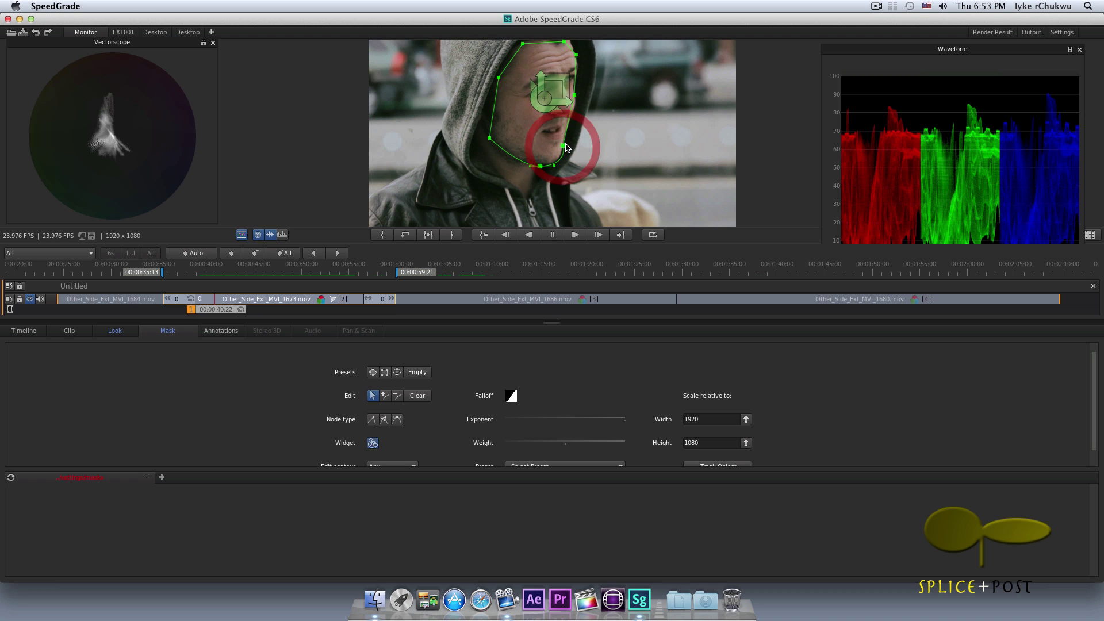
click(574, 96)
click(576, 55)
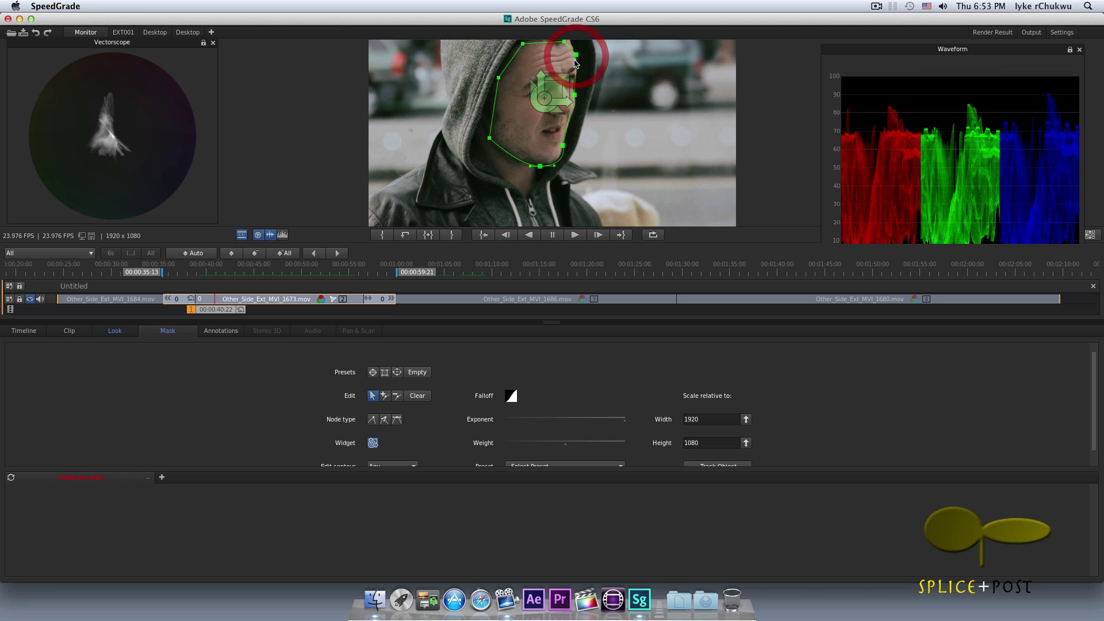
click(564, 42)
click(522, 45)
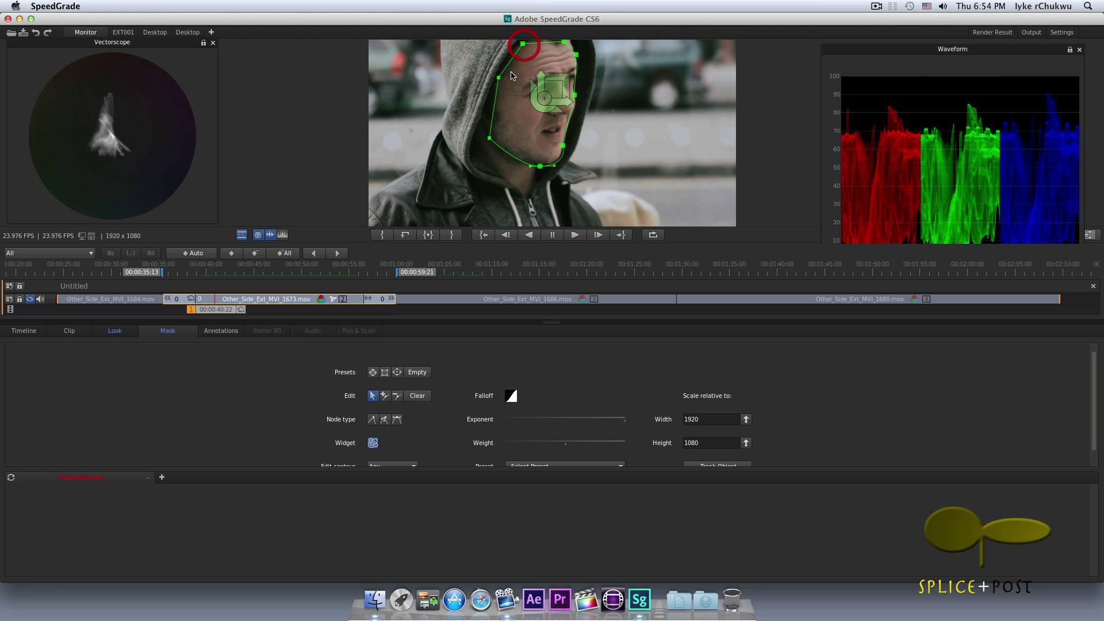
click(498, 77)
click(489, 139)
click(398, 420)
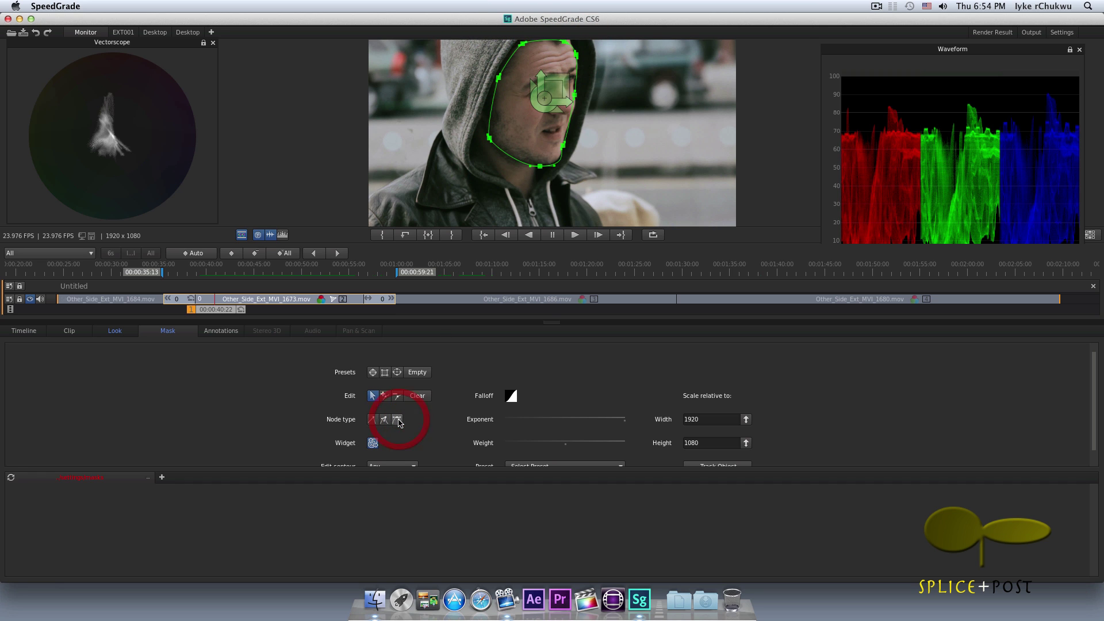
- Adjust the upper-left and right-cheek nodes so the curved mask hugs the hood and cheek
click(500, 78)
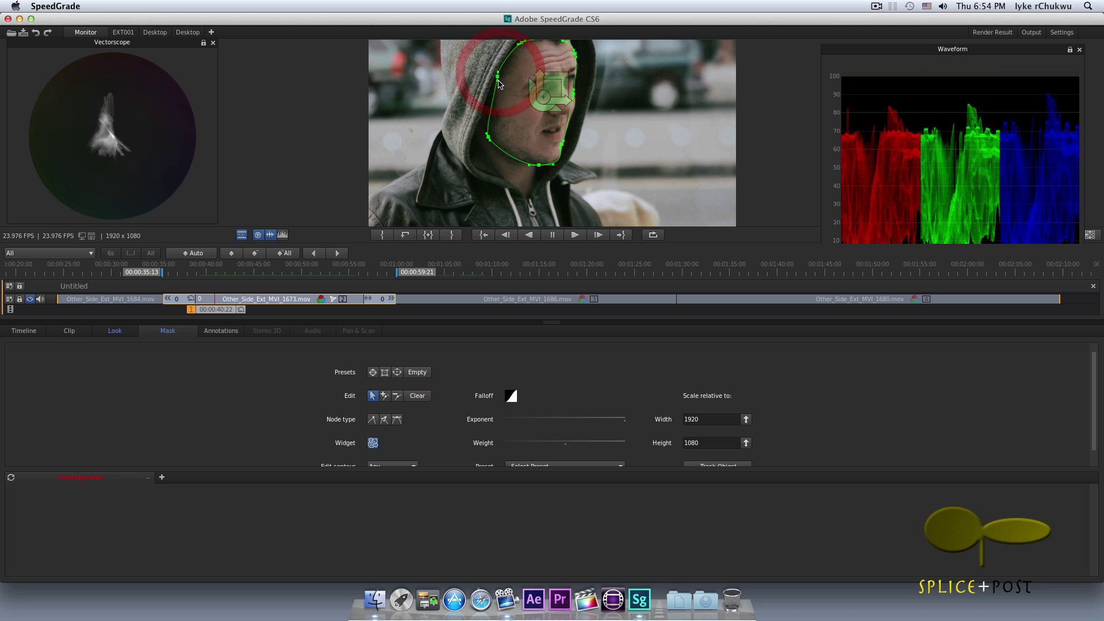
click(496, 84)
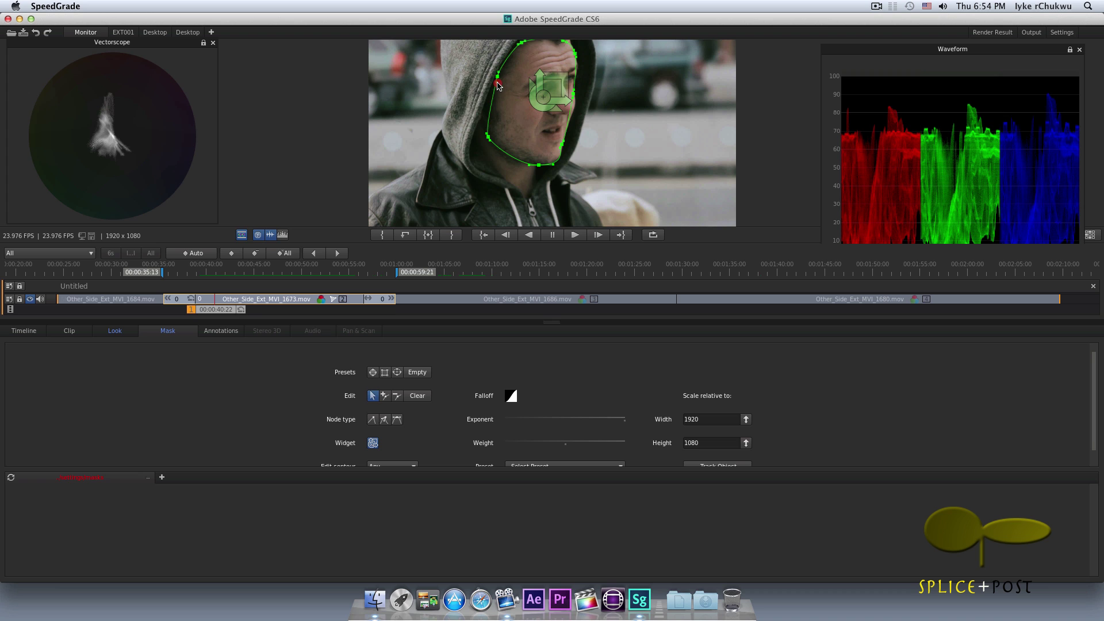
click(493, 146)
click(576, 95)
click(576, 95)
click(576, 103)
click(577, 95)
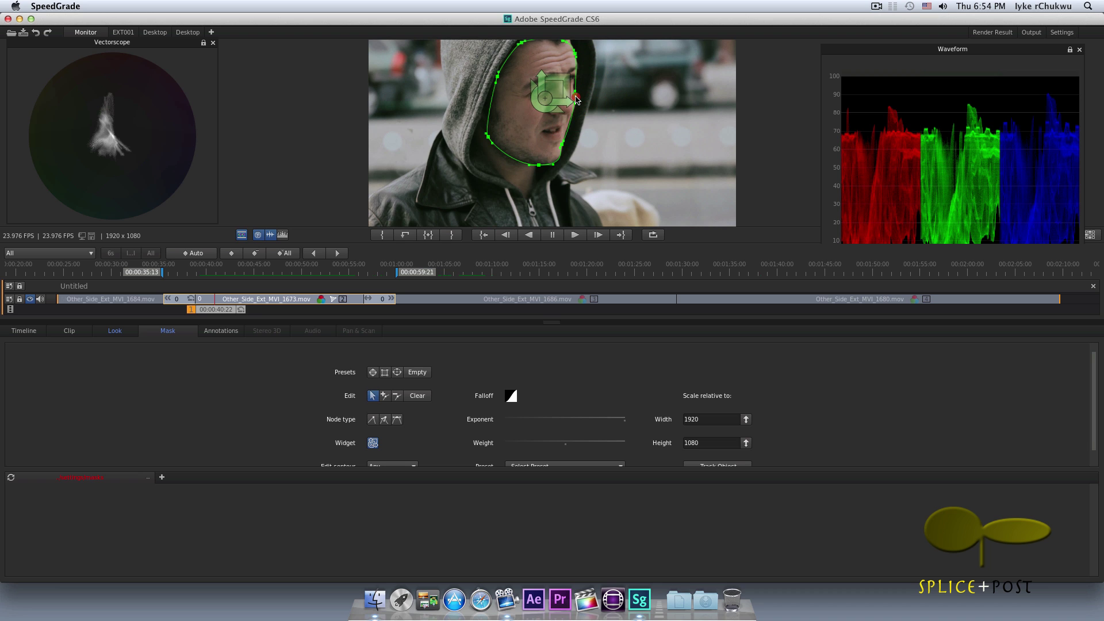
click(577, 97)
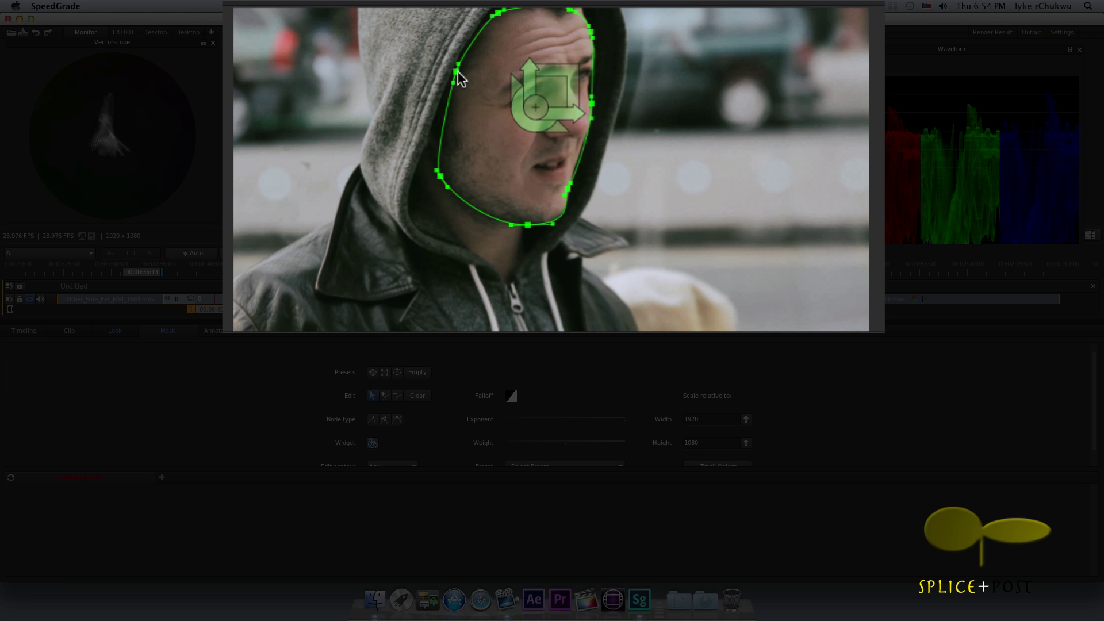
- Pull the mask's left-edge node outward so it follows the hood line
click(498, 76)
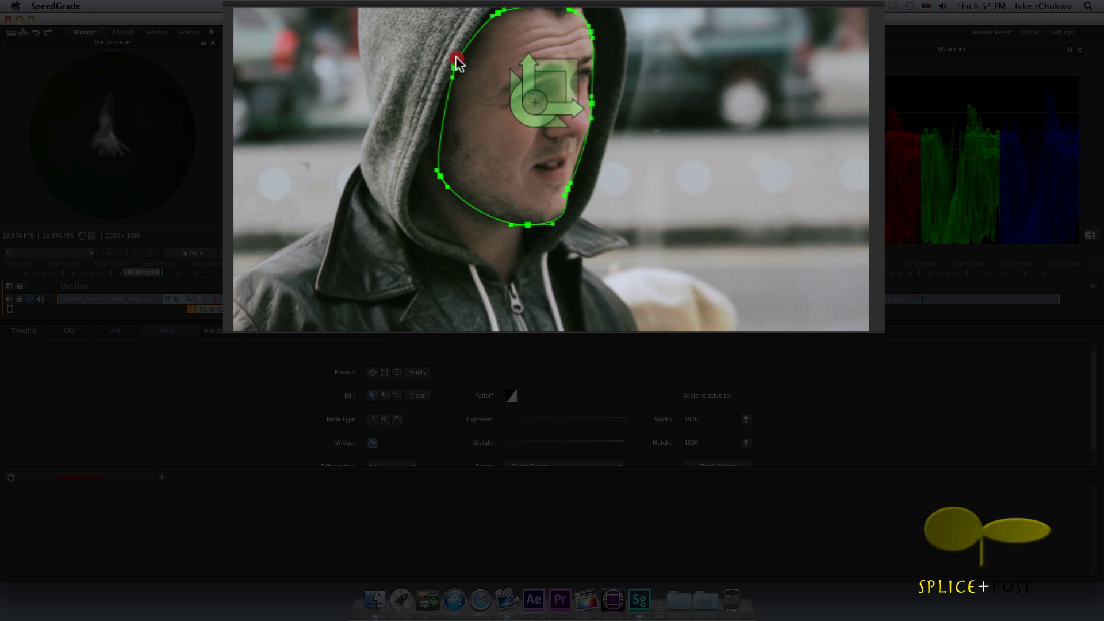
click(454, 62)
click(449, 79)
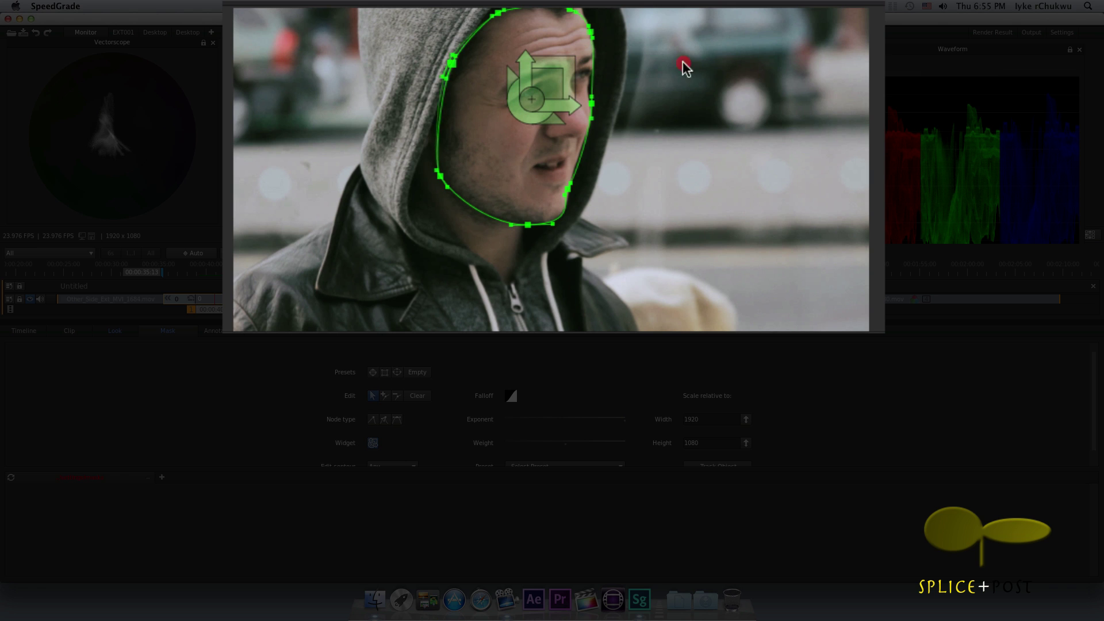
click(904, 92)
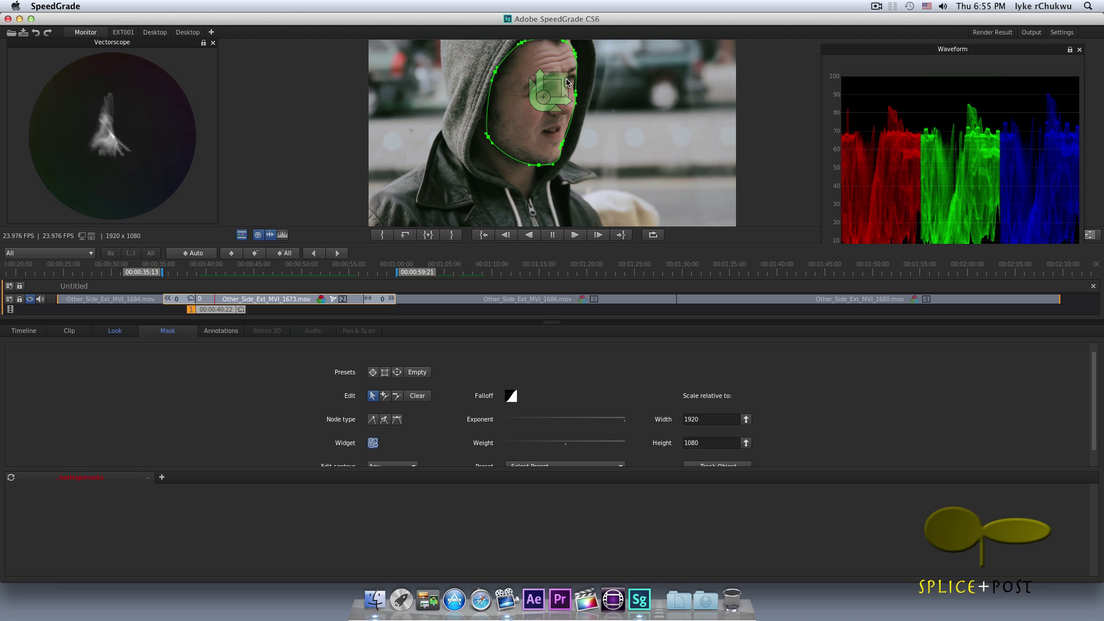
- Drag a wide outer falloff edge around the face mask and enlarge the panel to show Track Object
click(734, 129)
drag(734, 129, 838, 105)
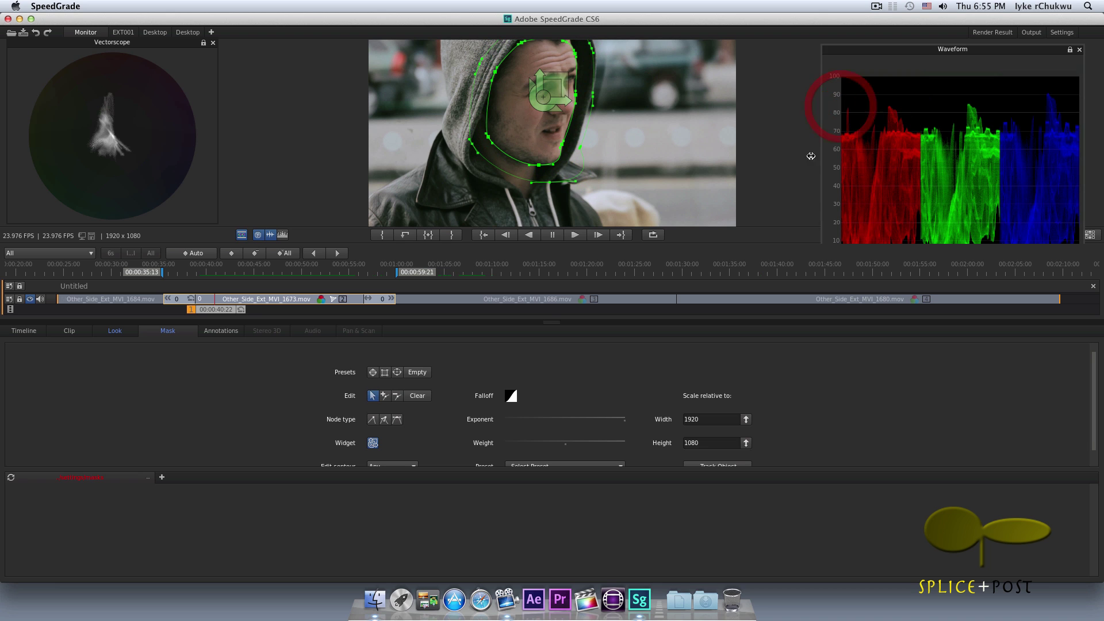
mouse_move(547, 321)
mouse_down()
mouse_move(557, 291)
mouse_move(552, 322)
mouse_up()
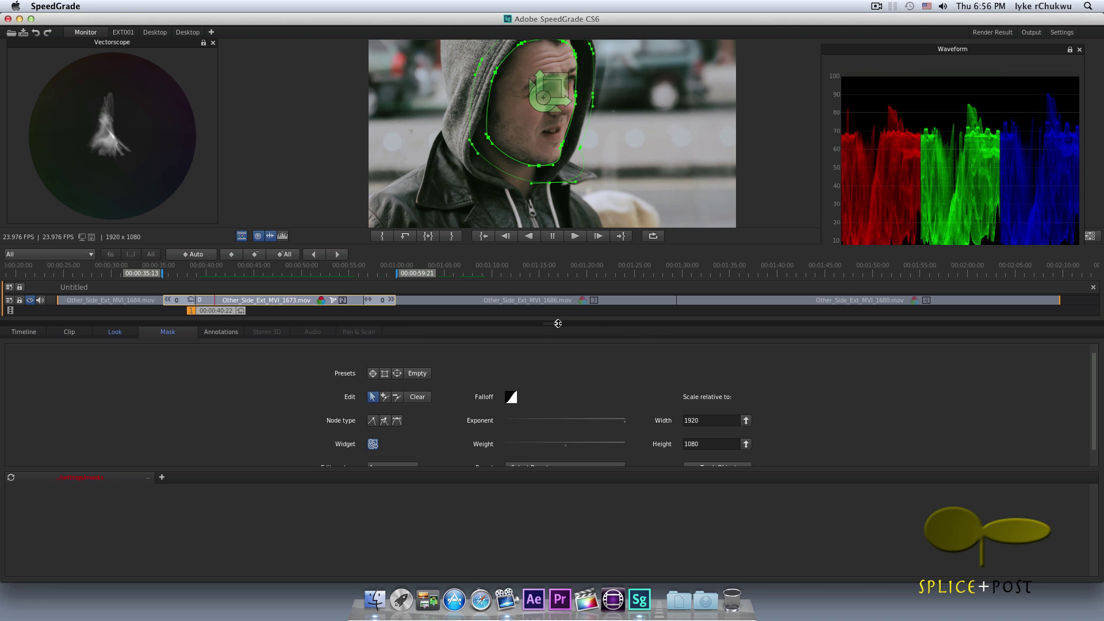
drag(558, 323, 558, 307)
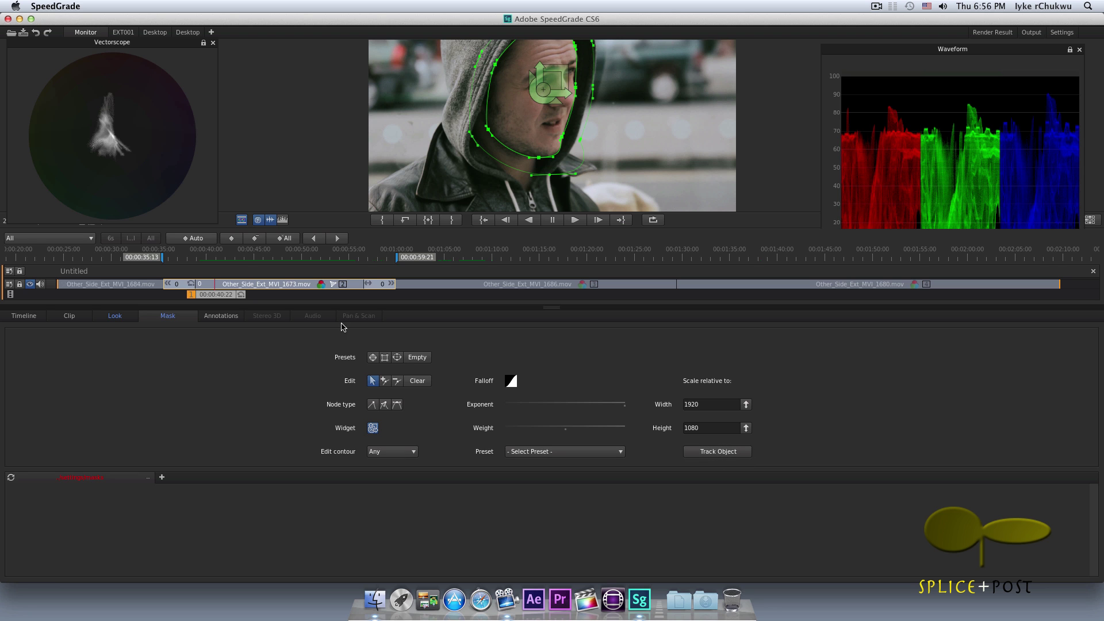
- Track the face mask from an earlier frame, aborting the tracking partway through the clip
drag(219, 297, 205, 297)
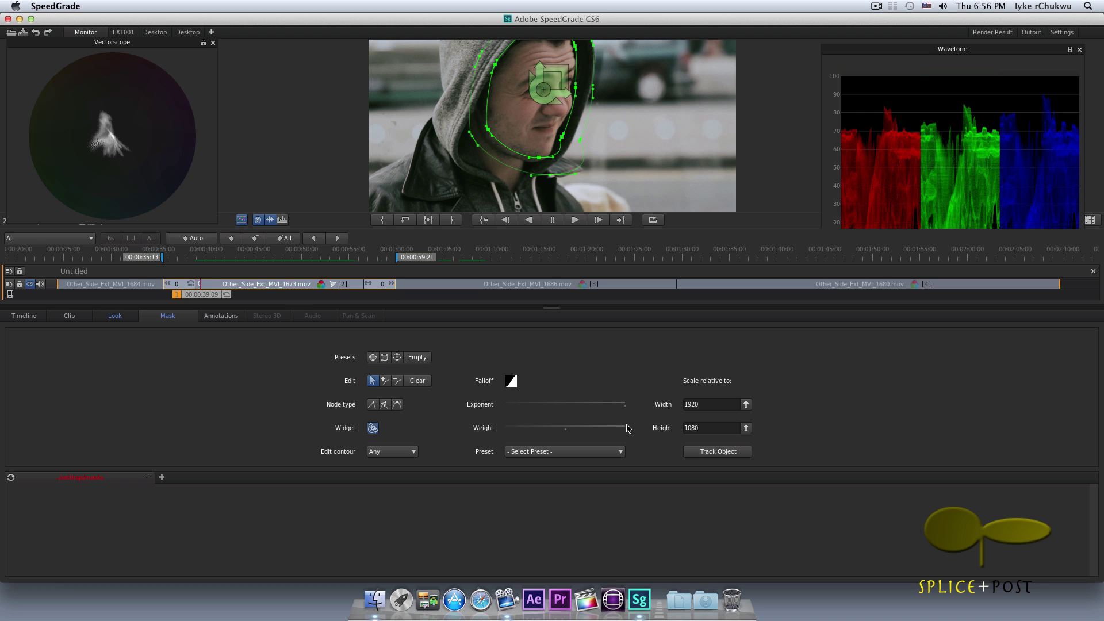
click(719, 451)
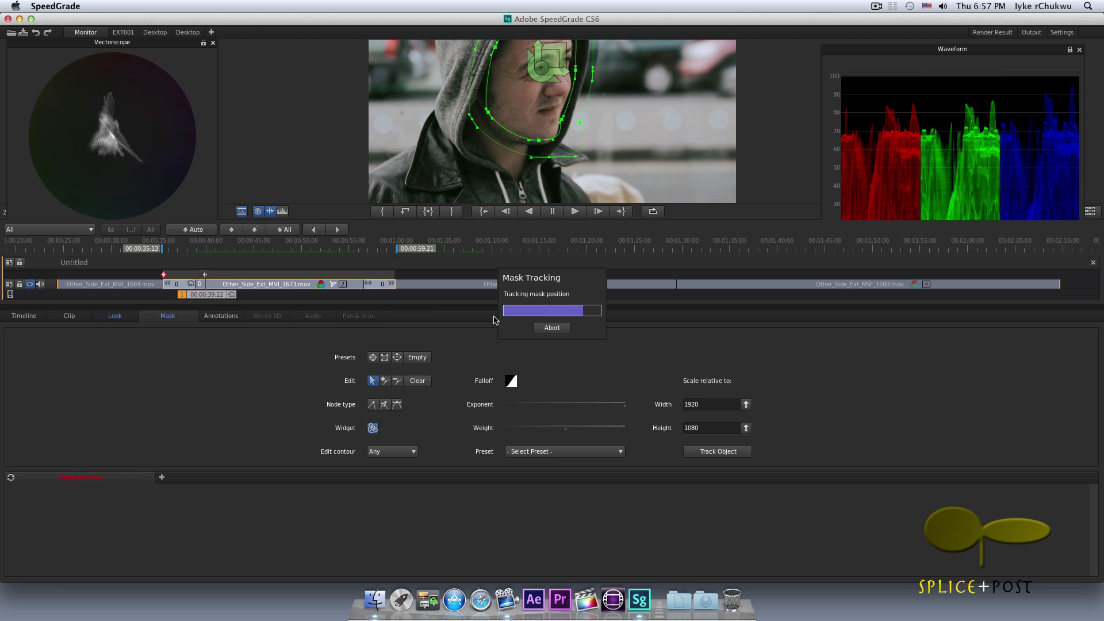
click(550, 330)
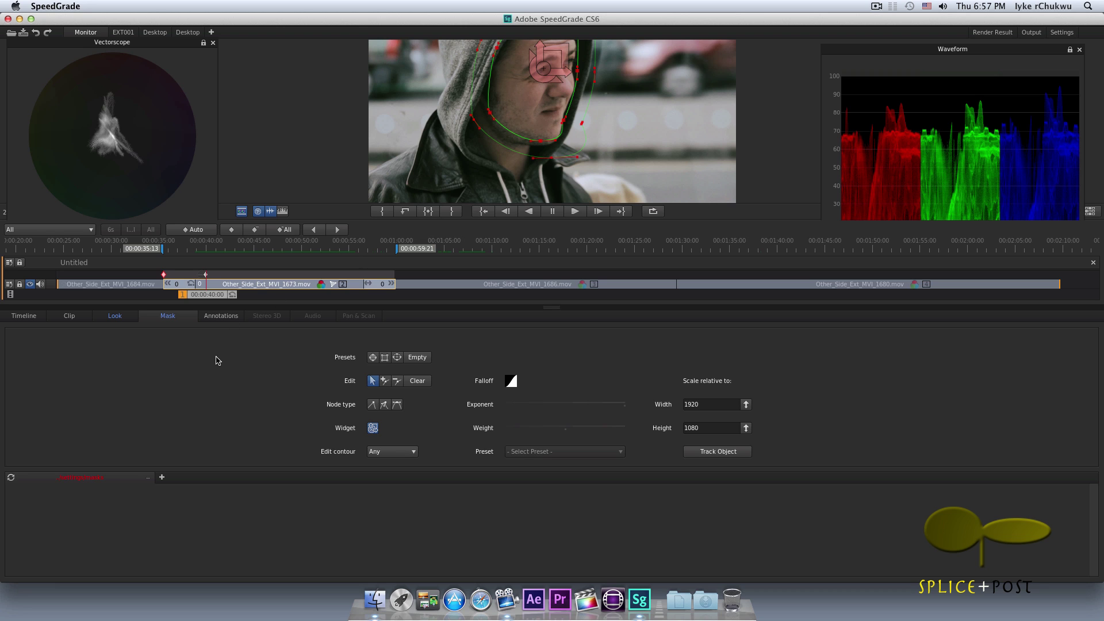
- Check the tracked mask at a later frame, then return to 00:00:39:10
click(216, 300)
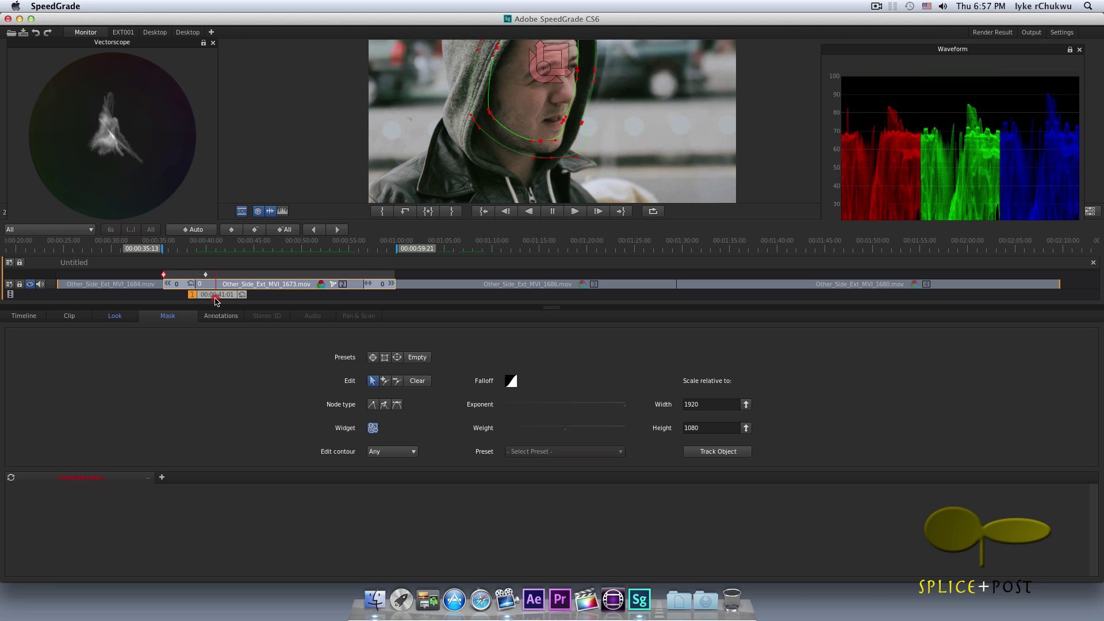
click(199, 297)
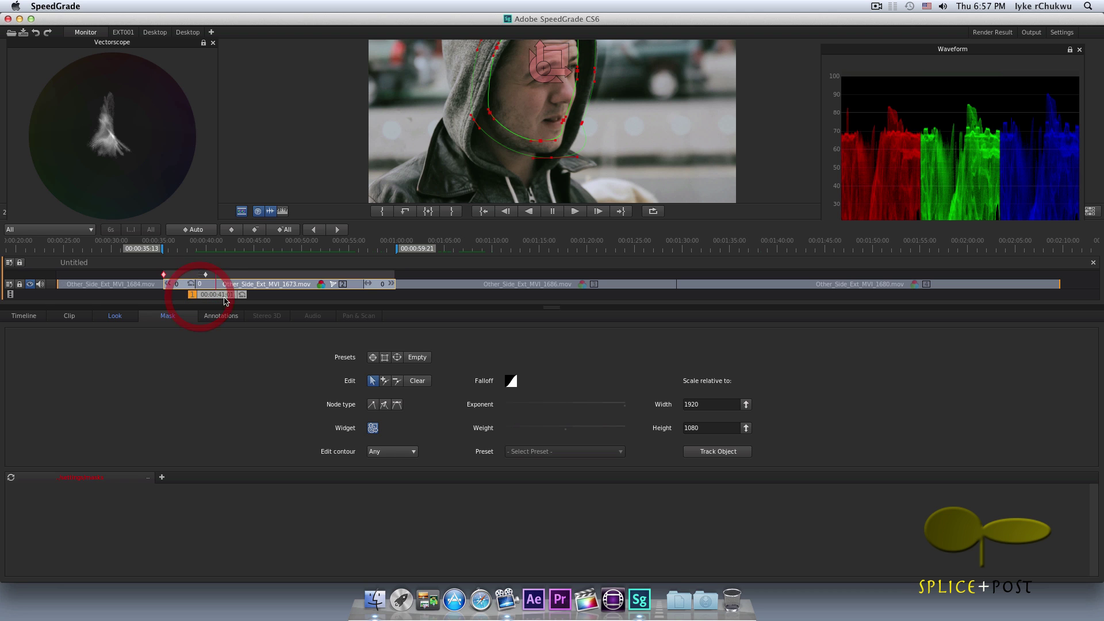
click(199, 288)
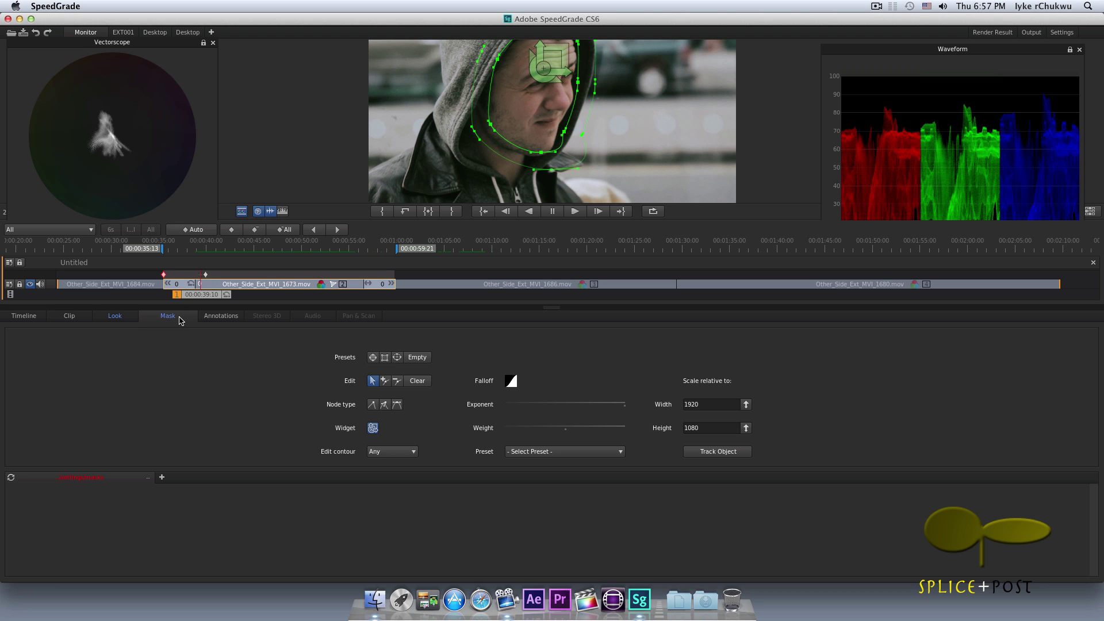
- In the Look tab, select the Primary layer and set its Mask & Alpha to inside the mask
click(118, 320)
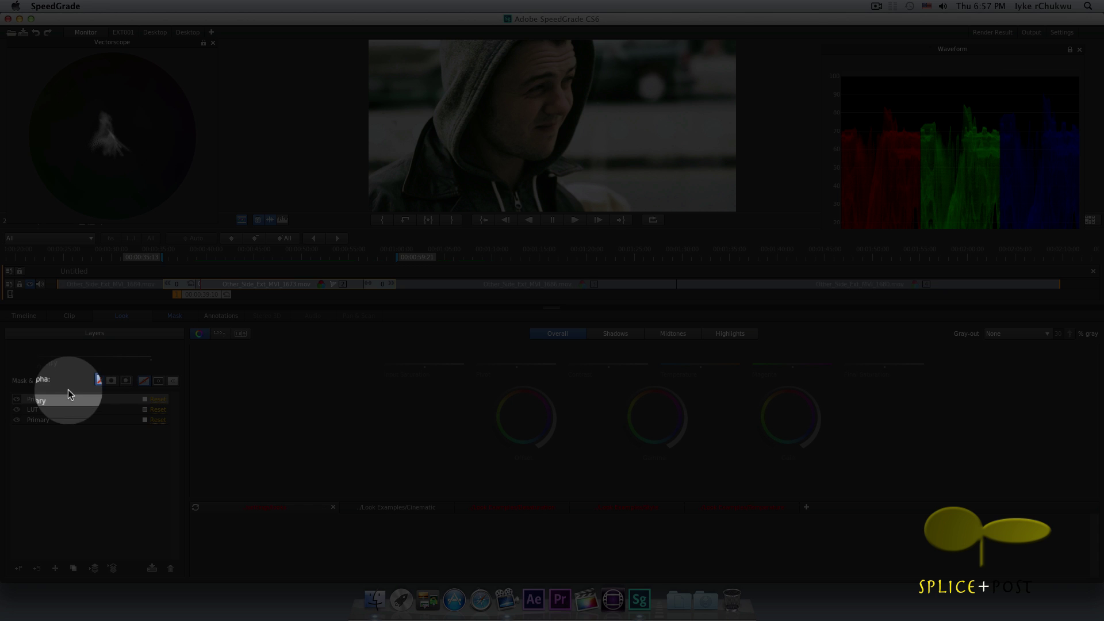
click(96, 381)
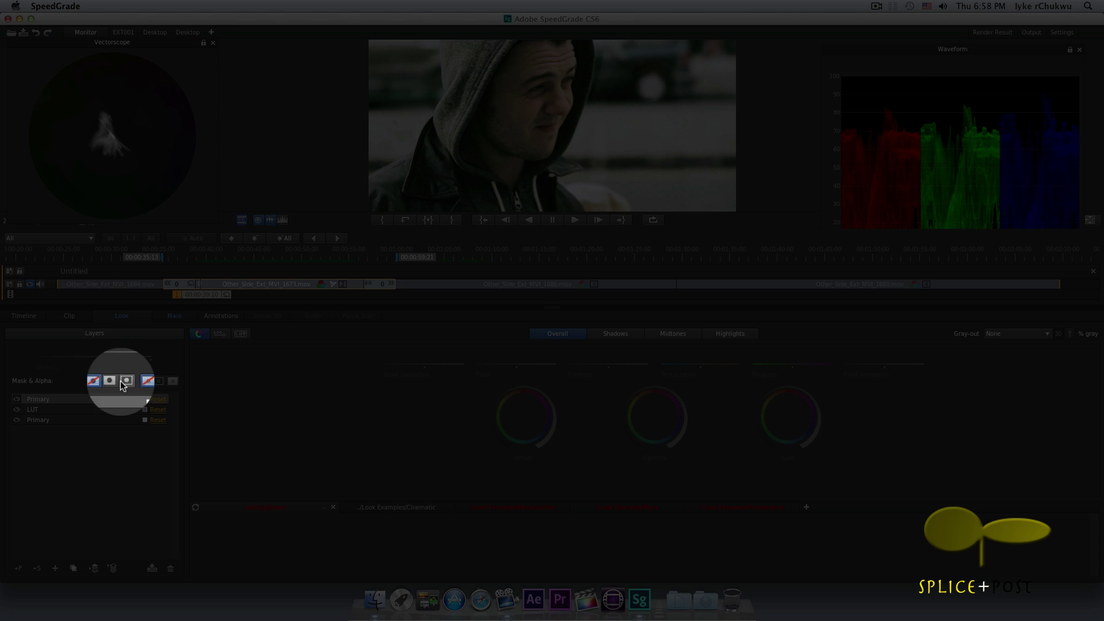
click(143, 381)
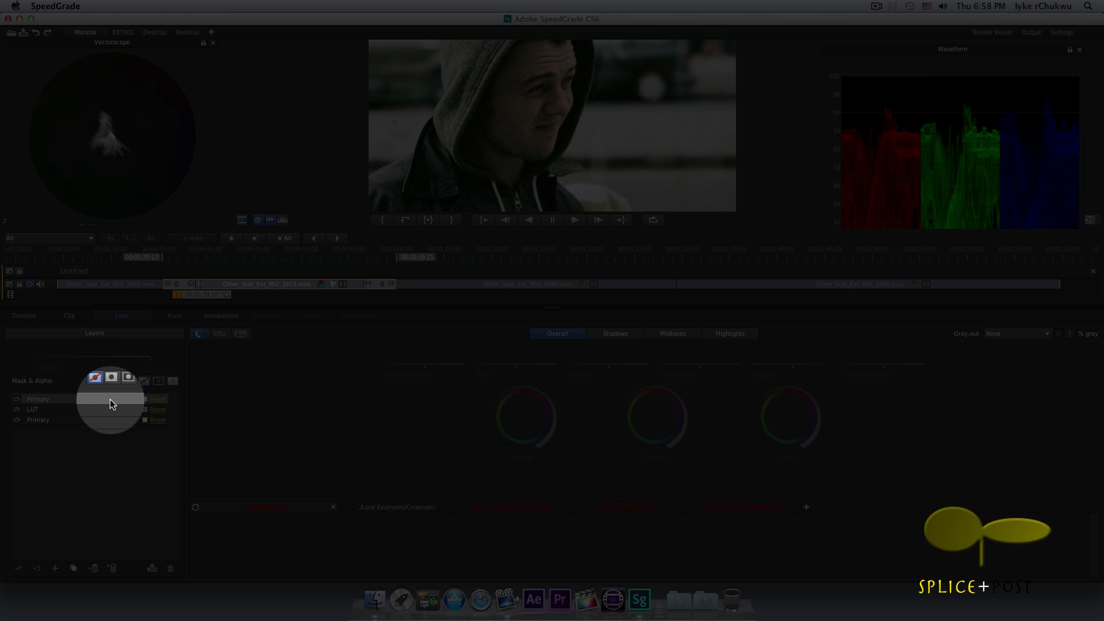
click(111, 378)
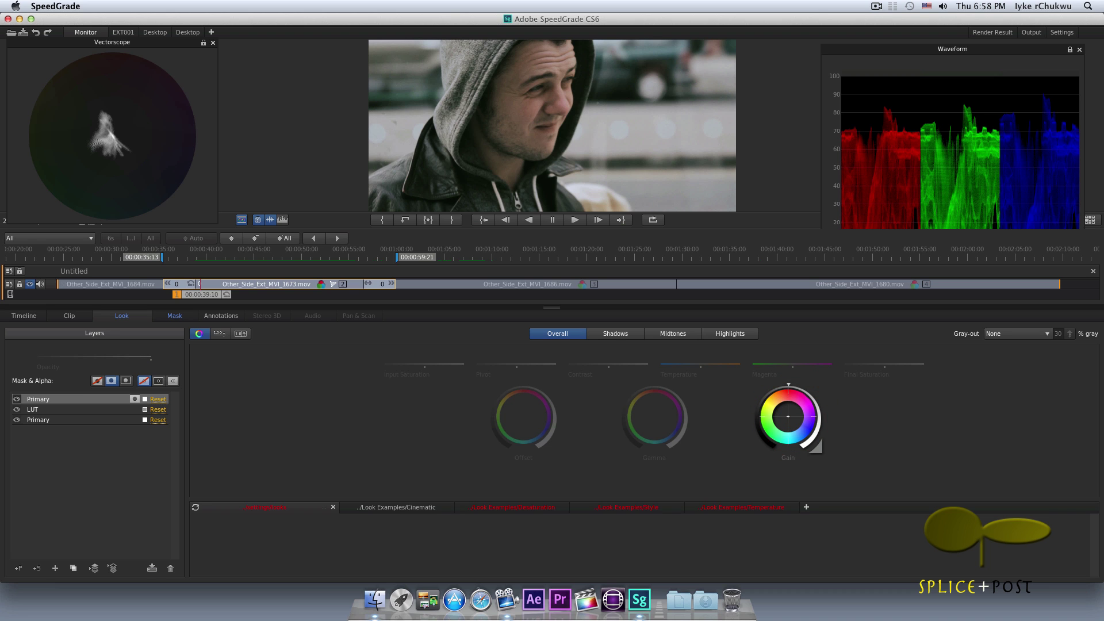
- Test a blue Gain tint inside, then outside the face mask, leaving Gain neutral
drag(788, 416, 808, 427)
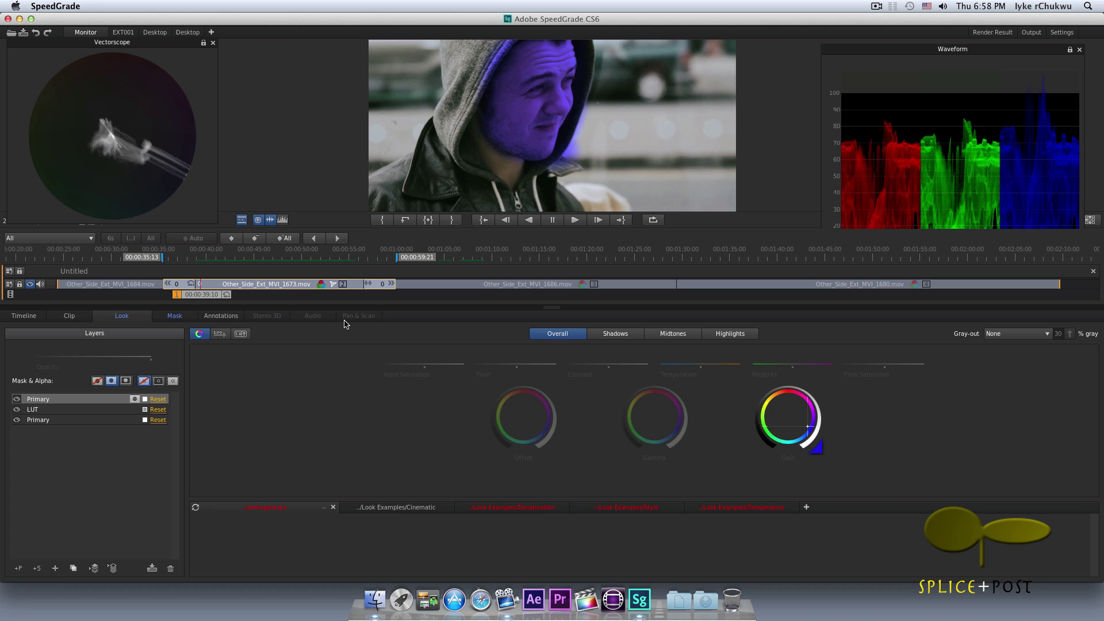
key(super+z)
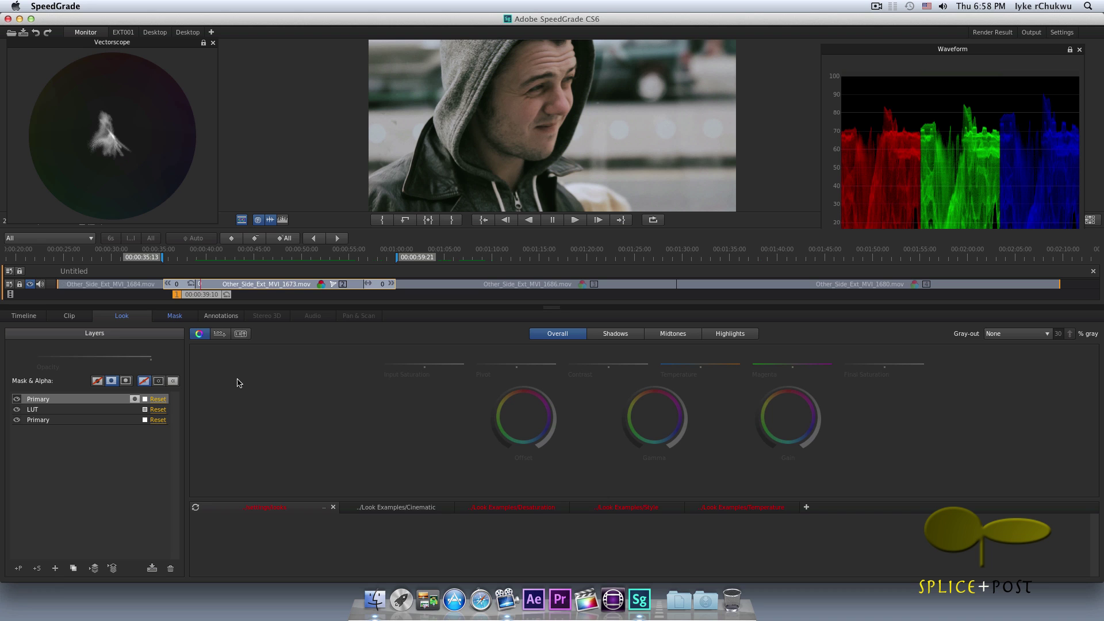
click(127, 381)
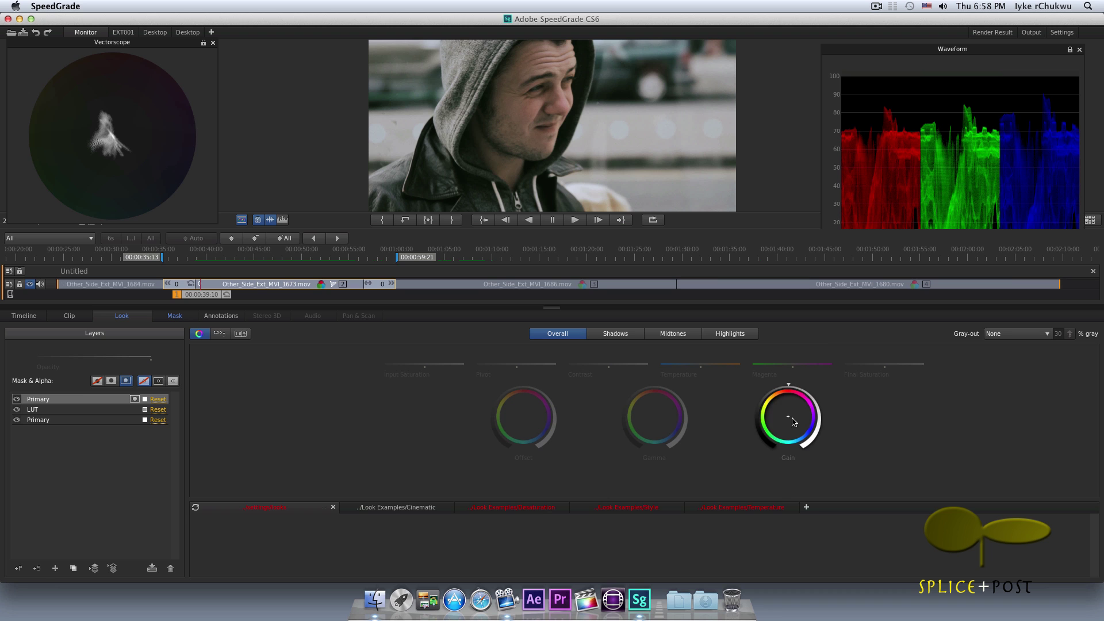
drag(788, 416, 795, 422)
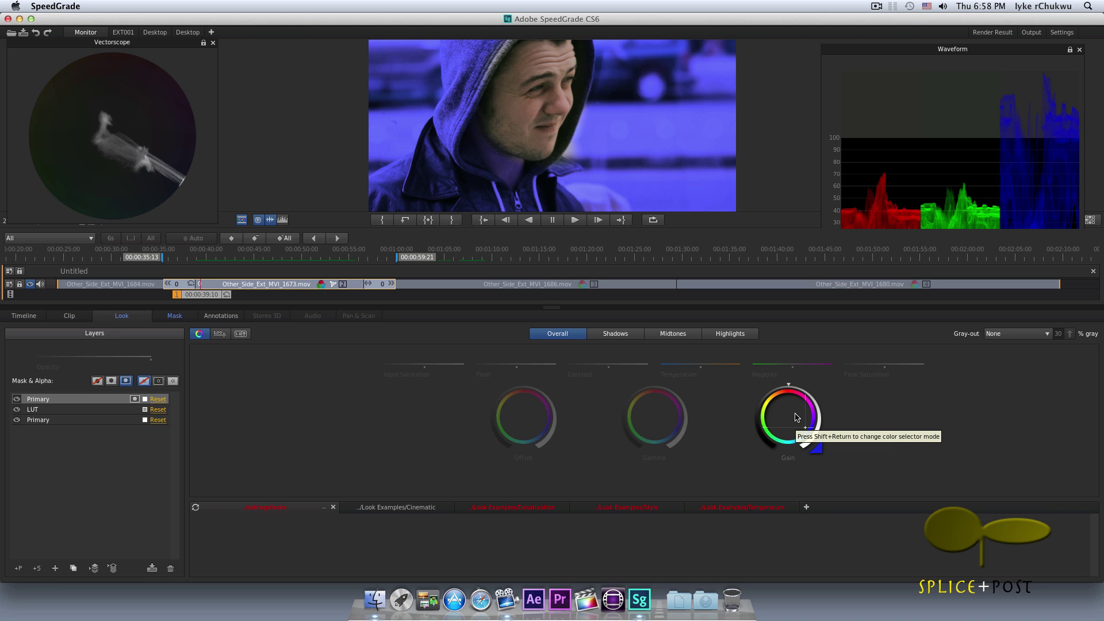
drag(814, 446, 816, 452)
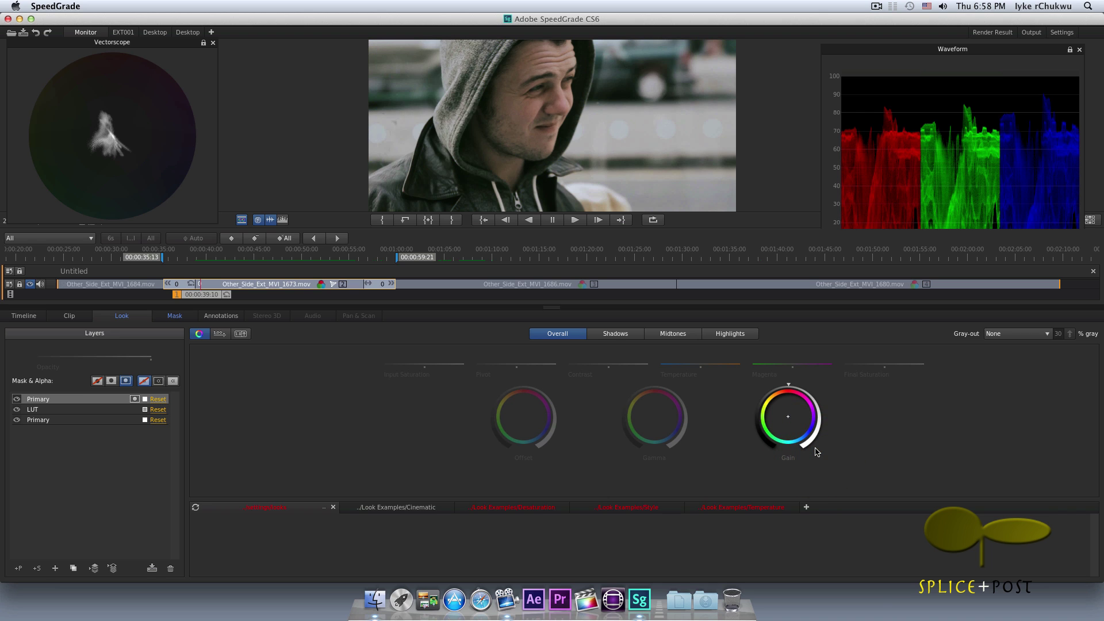